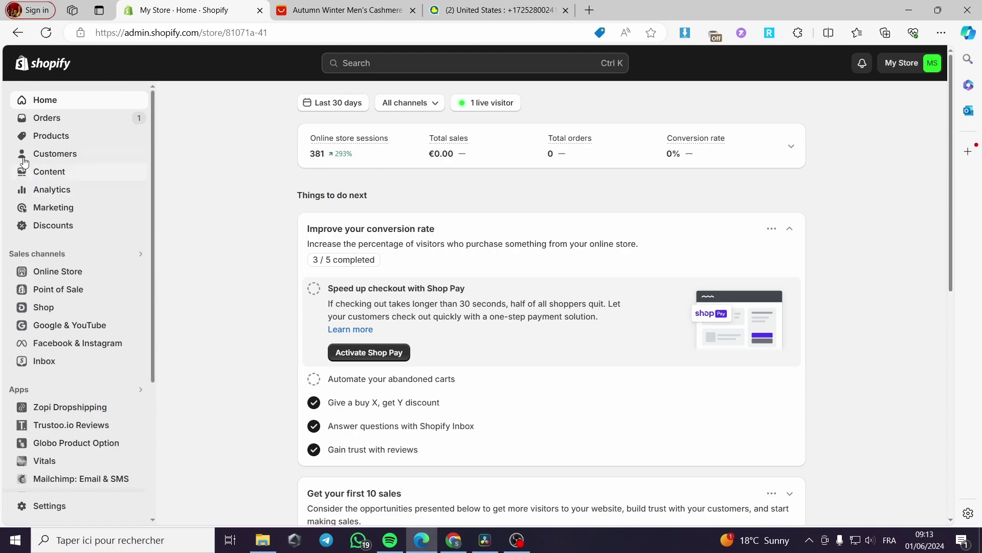
From the Shopify admin search bar, search the Shopify App Store for 'dsers'
left_click(55, 136)
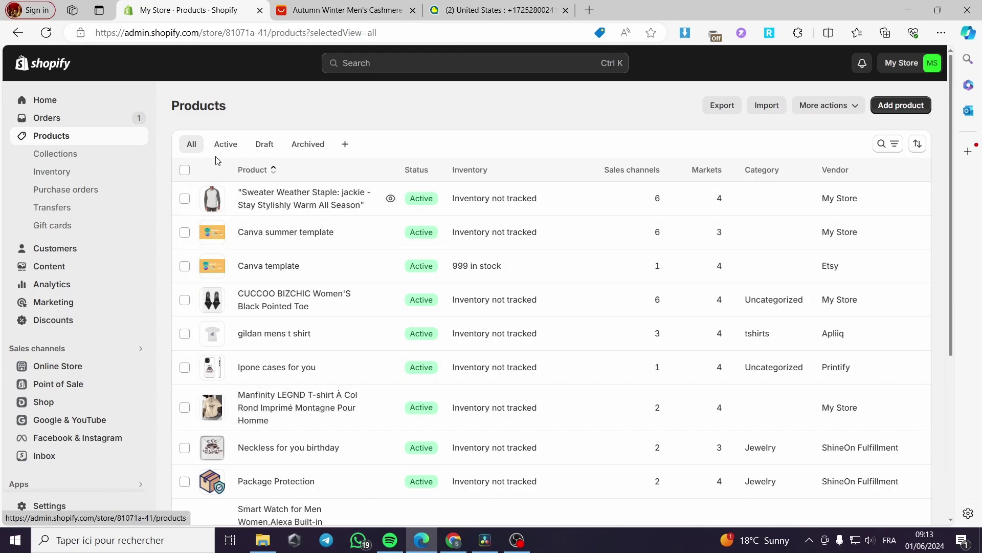
left_click(39, 101)
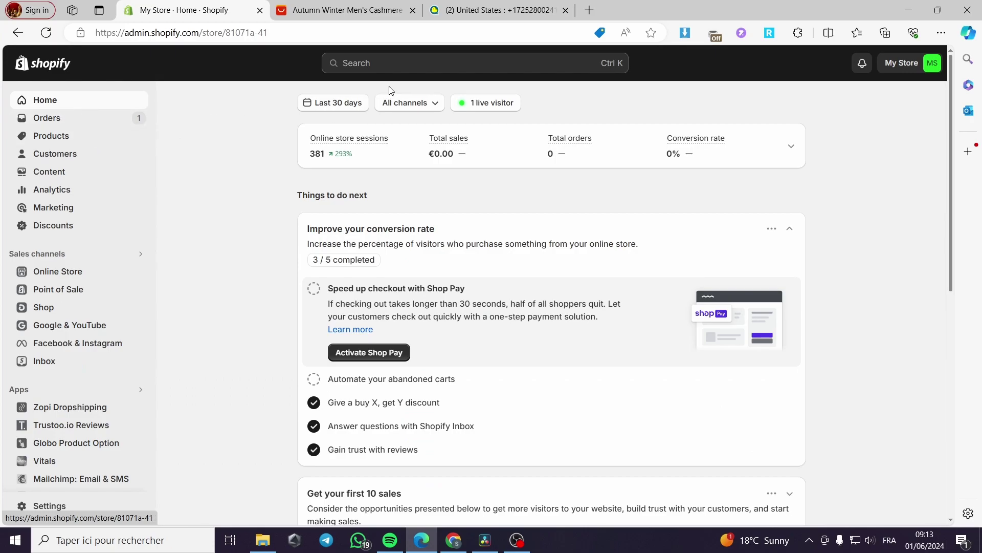
left_click(381, 61)
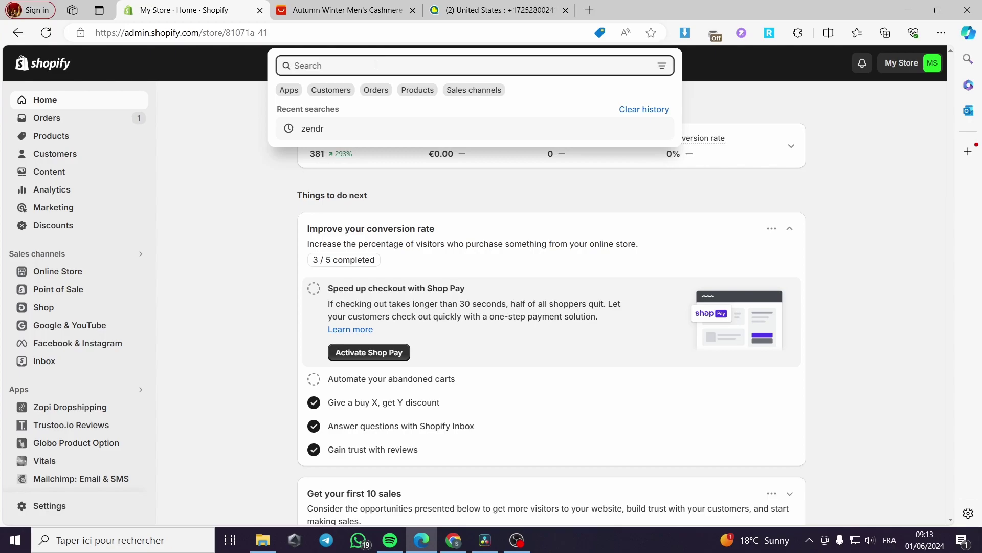
type("dsers")
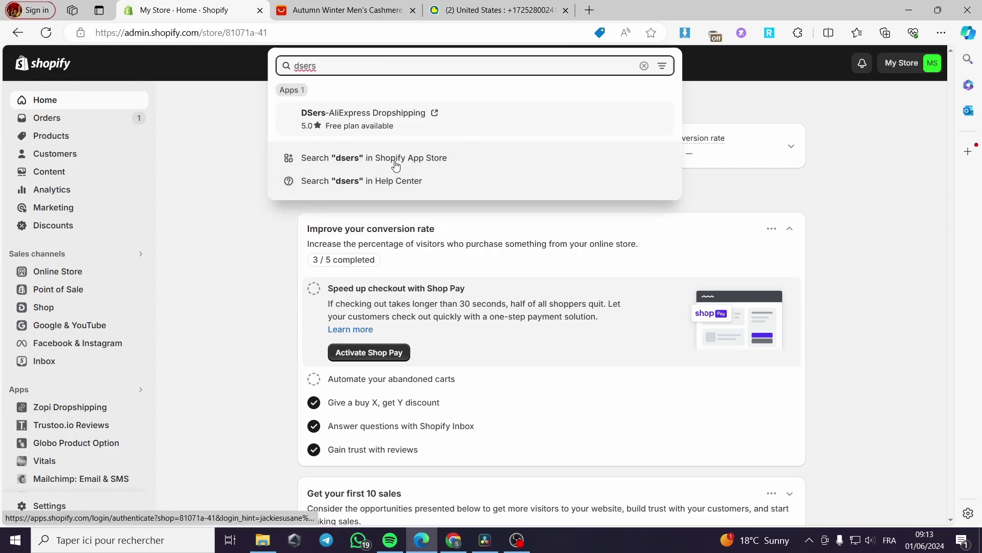
left_click(419, 160)
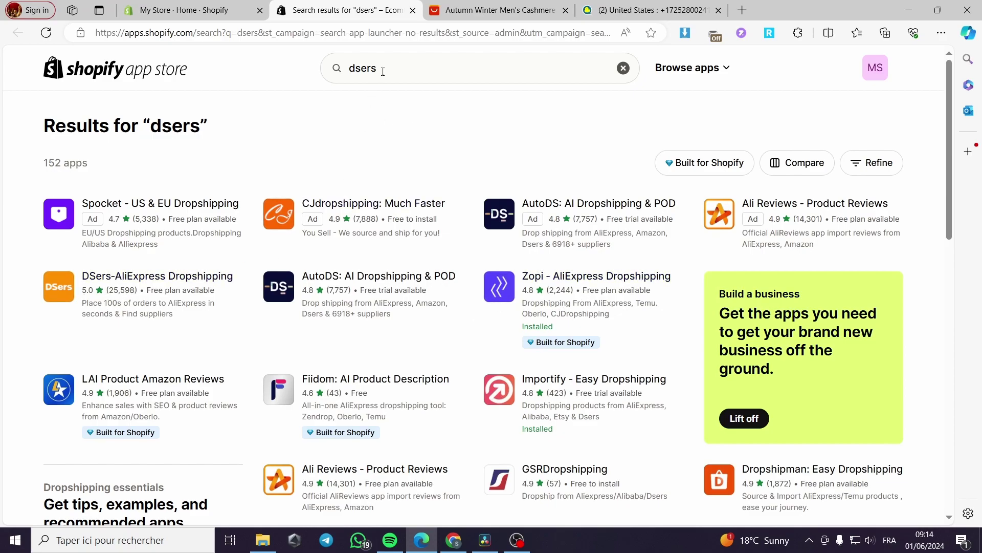
Open the DSers-AliExpress Dropshipping app listing and start its installation
left_click(171, 275)
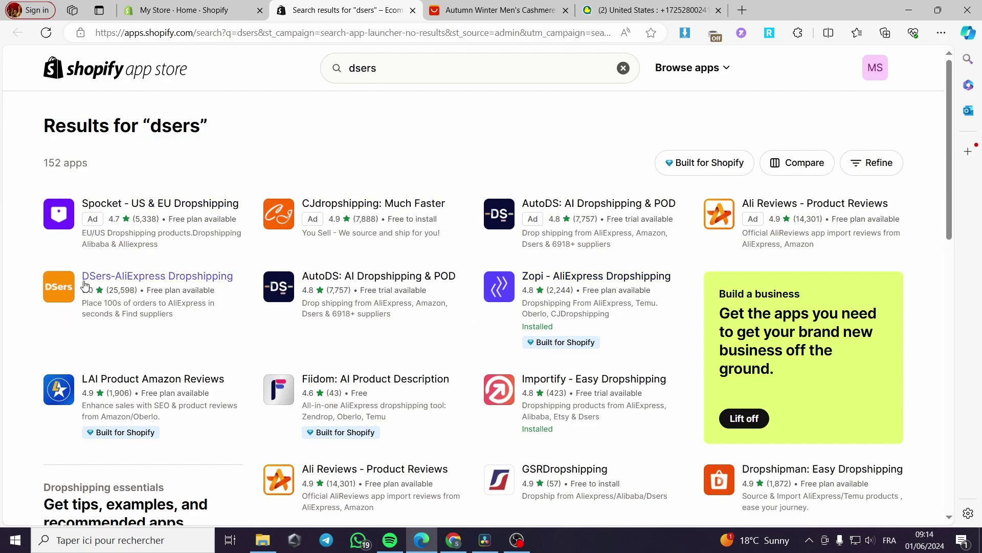
left_click(153, 283)
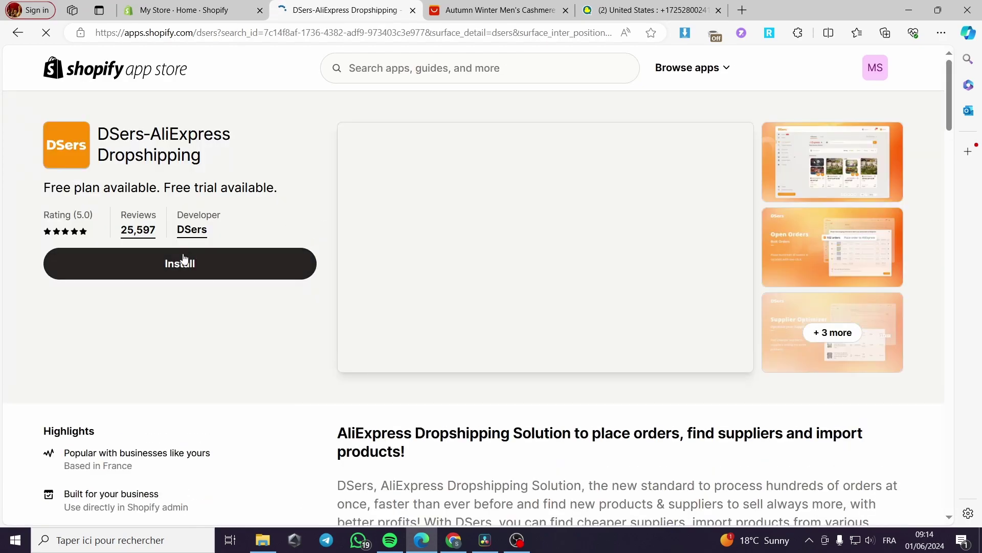
left_click(180, 268)
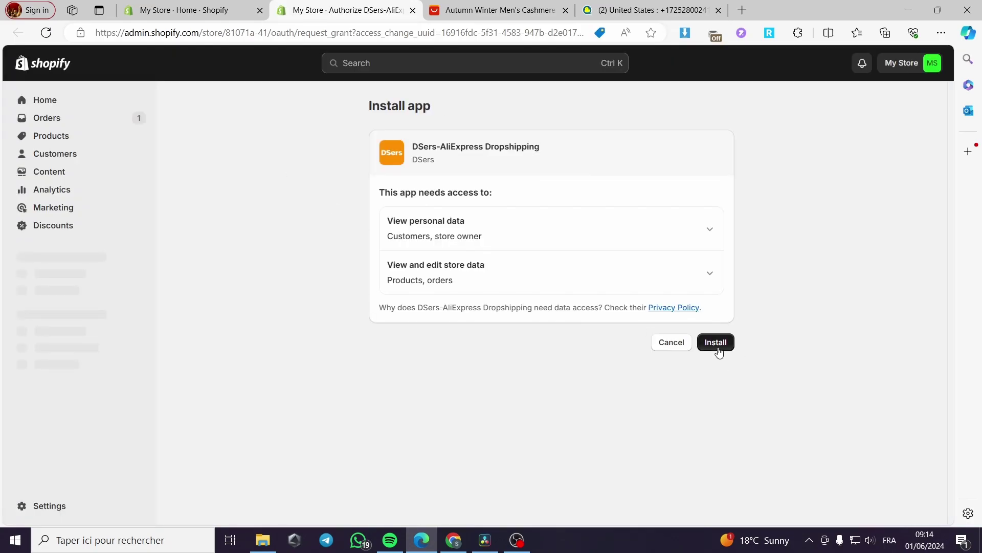
Grant the requested data access and install DSers-AliExpress Dropshipping
left_click(716, 342)
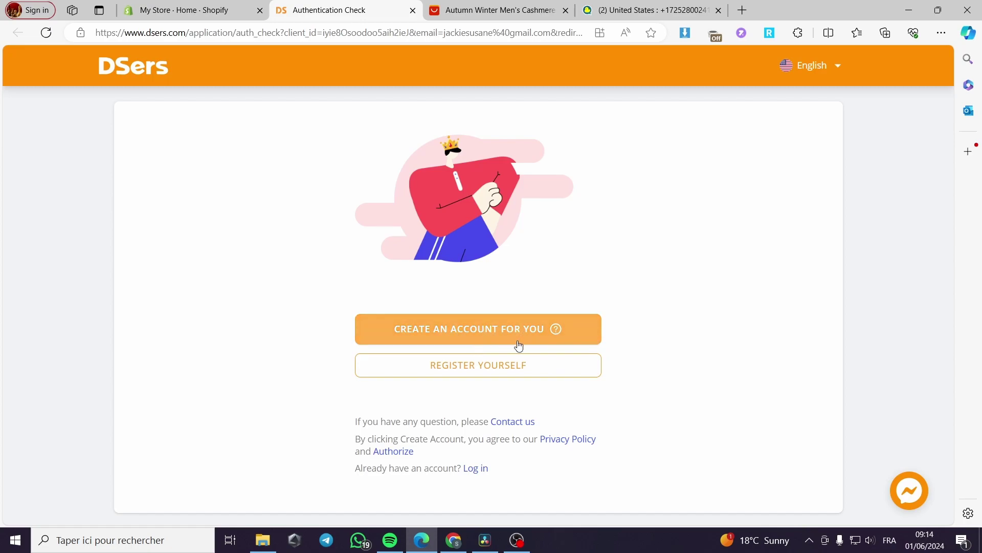
Have DSers create an account automatically and choose the free Basic plan
left_click(491, 326)
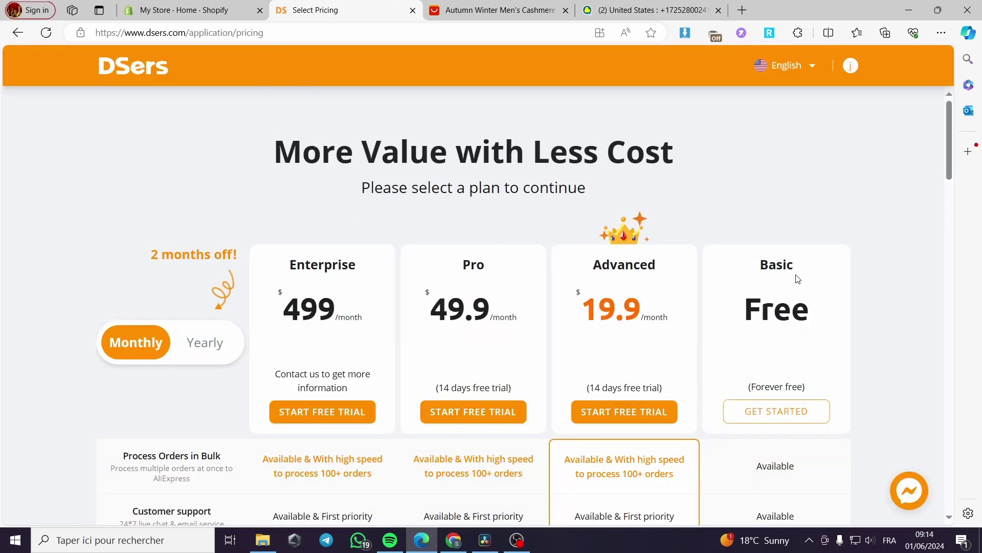
scroll(796, 279, "down", 1)
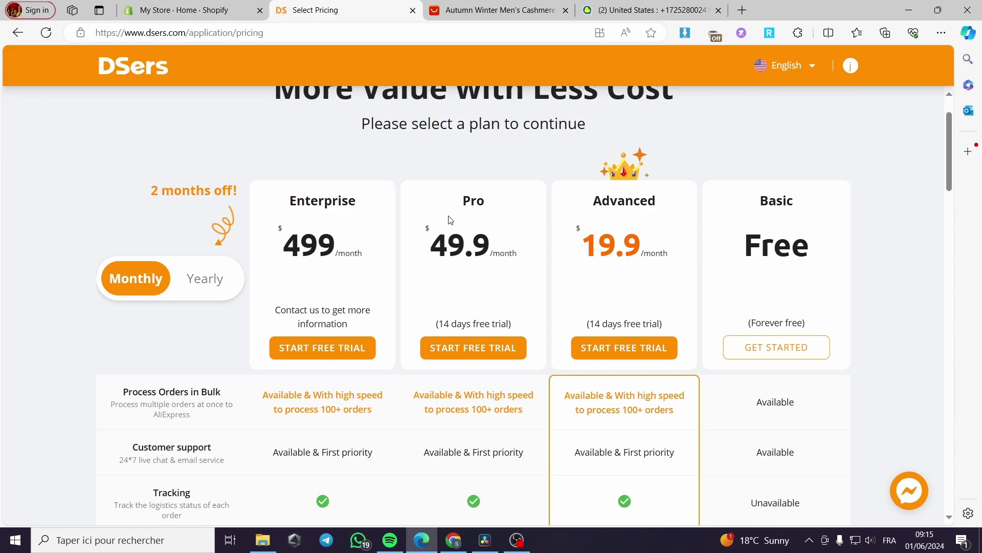
left_click(783, 353)
scroll(798, 358, "down", 3)
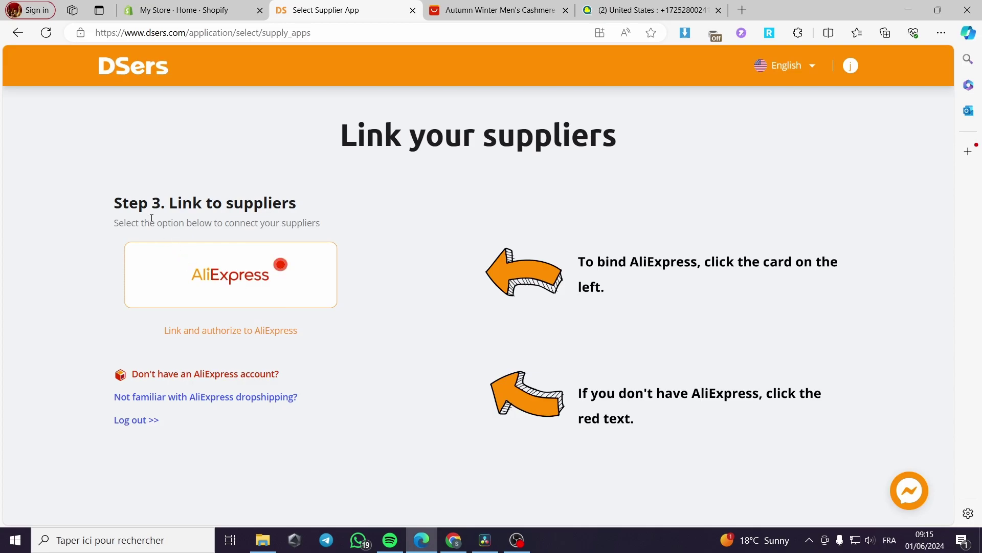
Link AliExpress as supplier by signing in with a different account using saved credentials
left_click(231, 280)
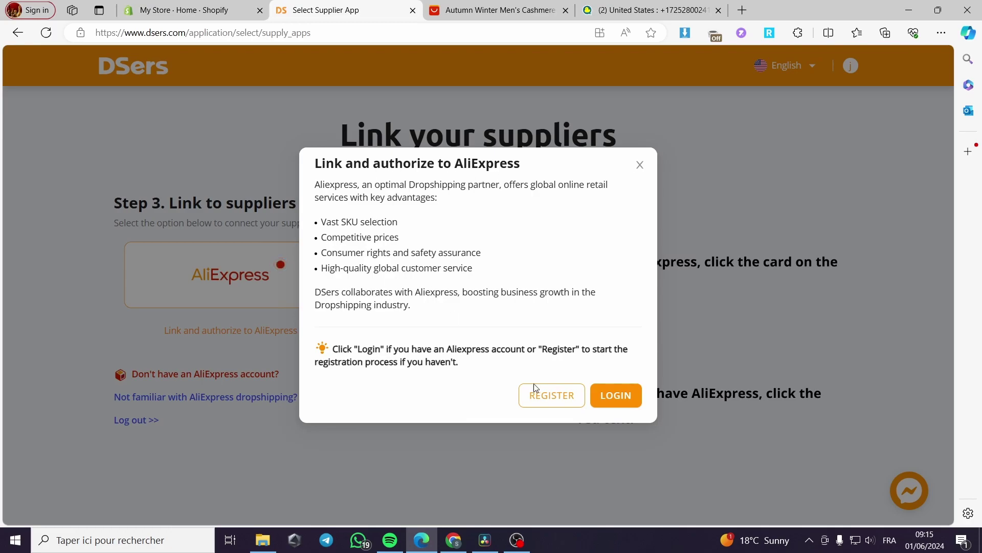
left_click(622, 400)
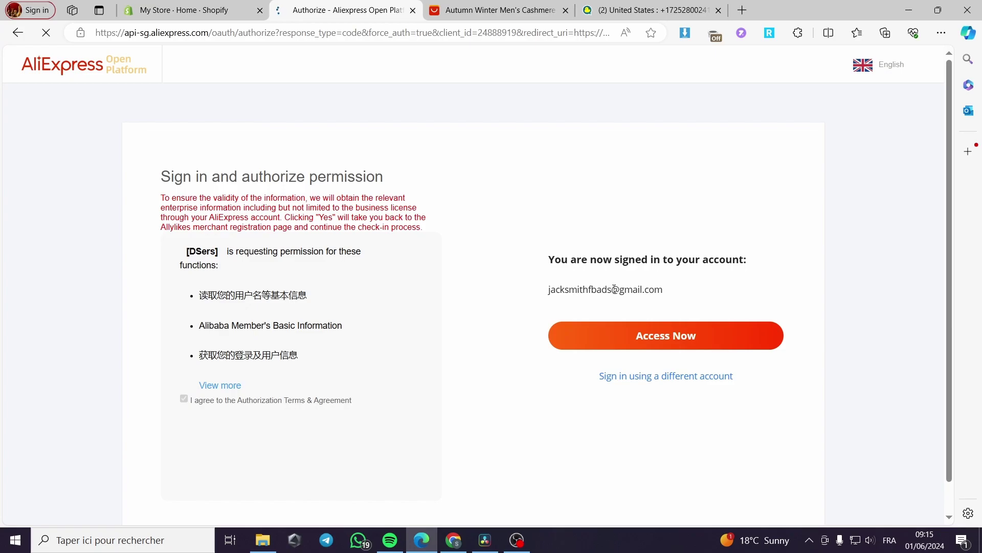
left_click(676, 338)
left_click(606, 265)
left_click(614, 311)
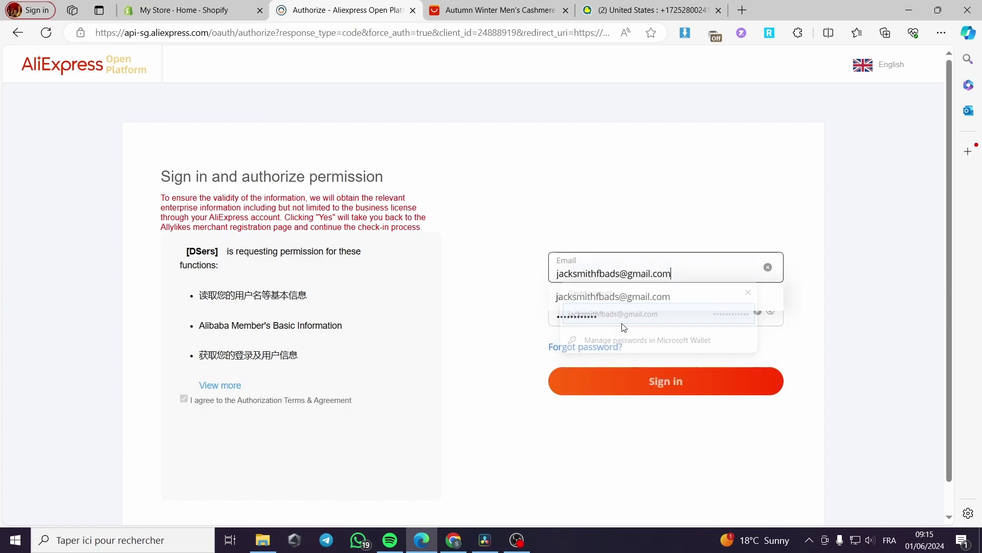
left_click(670, 383)
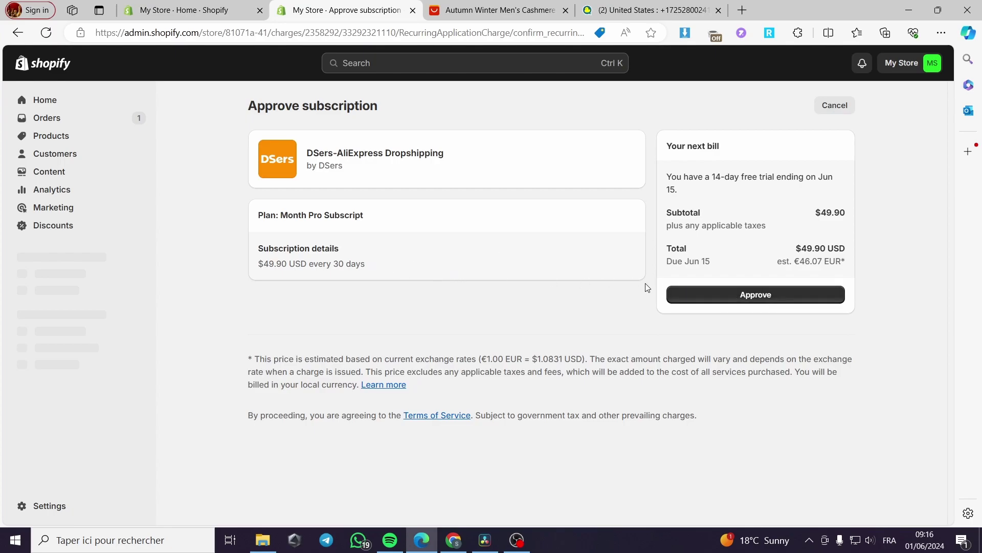
Skip the Pro subscription approval, close the four welcome pop-ups, and open My Products
left_click(11, 34)
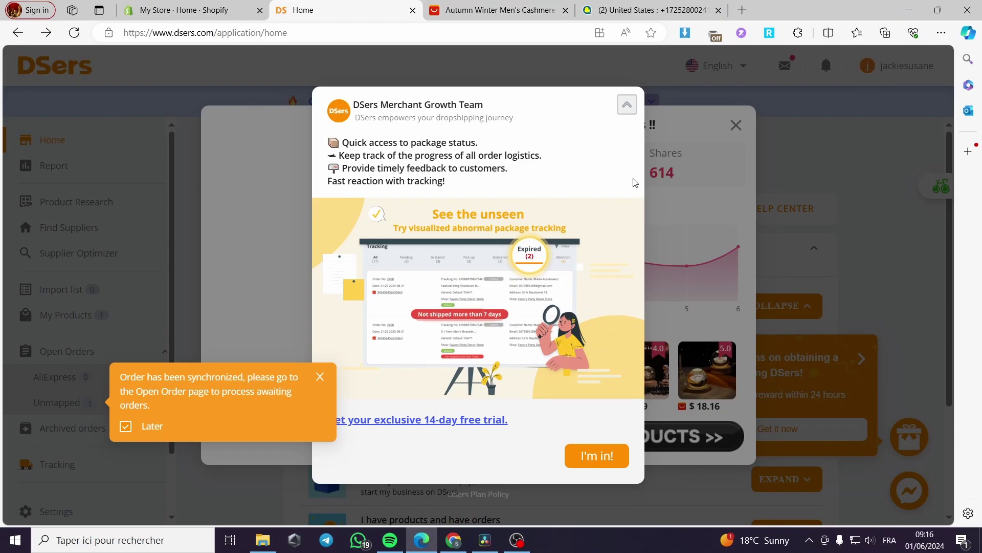
left_click(627, 104)
left_click(736, 126)
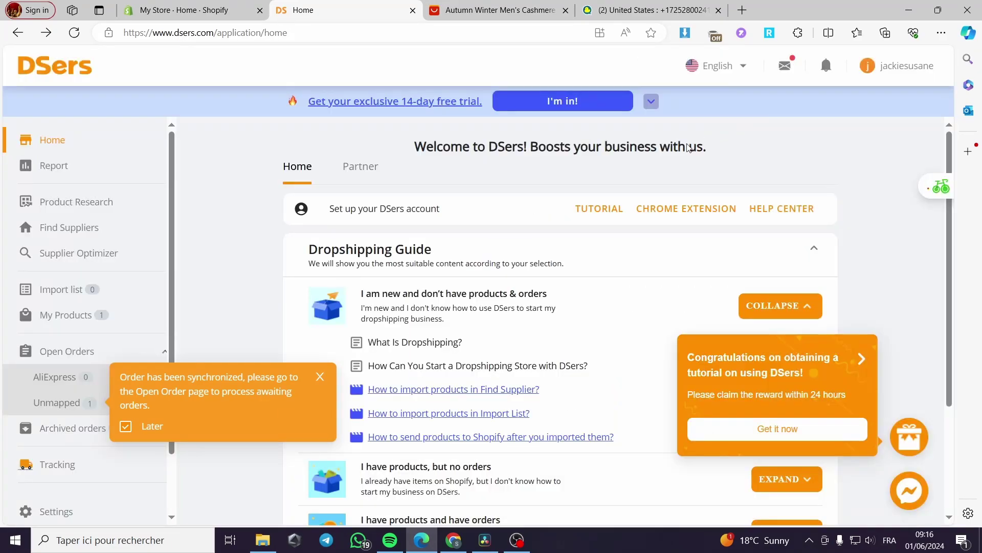
left_click(320, 378)
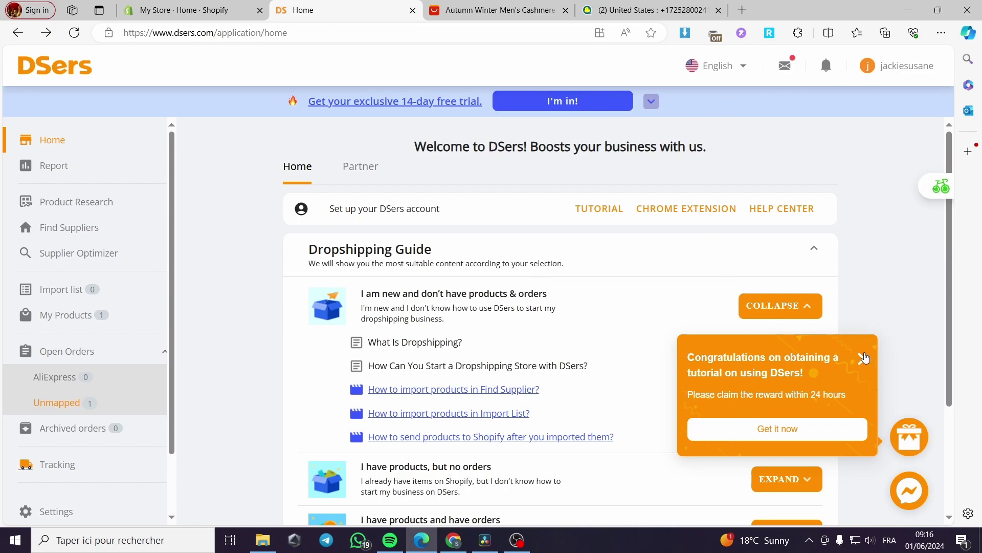
left_click(864, 358)
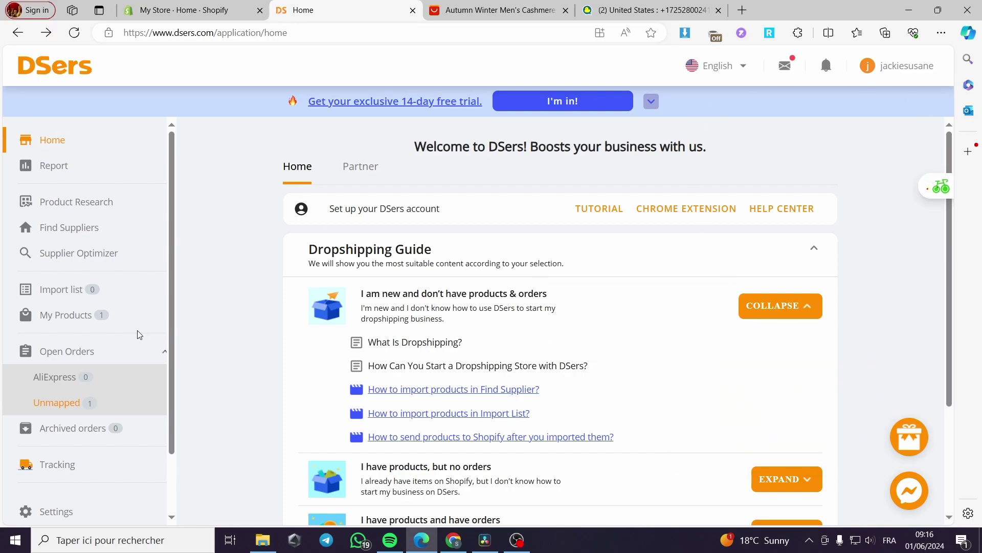
left_click(62, 322)
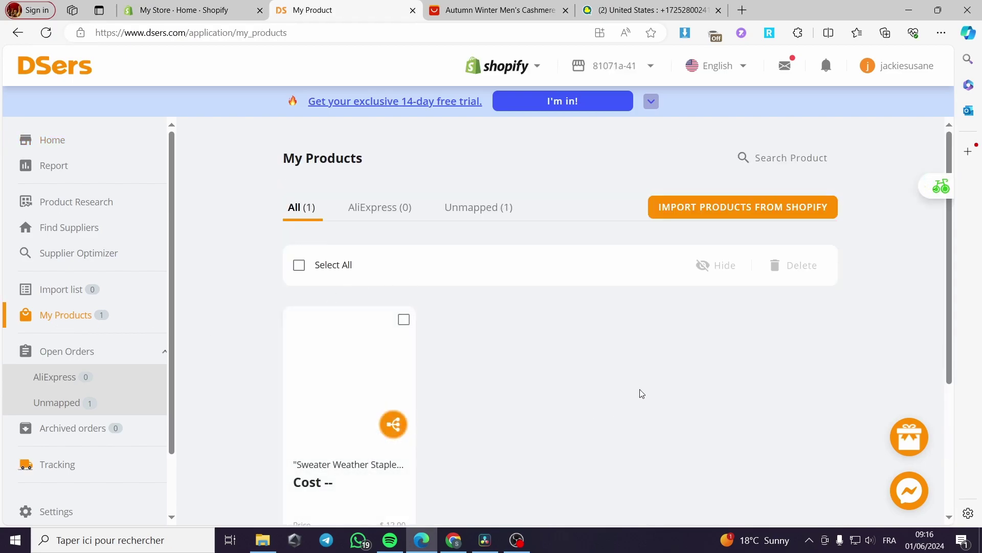
Switch to the Shopify admin tab and open the Orders list showing order #1001
scroll(642, 393, "down", 1)
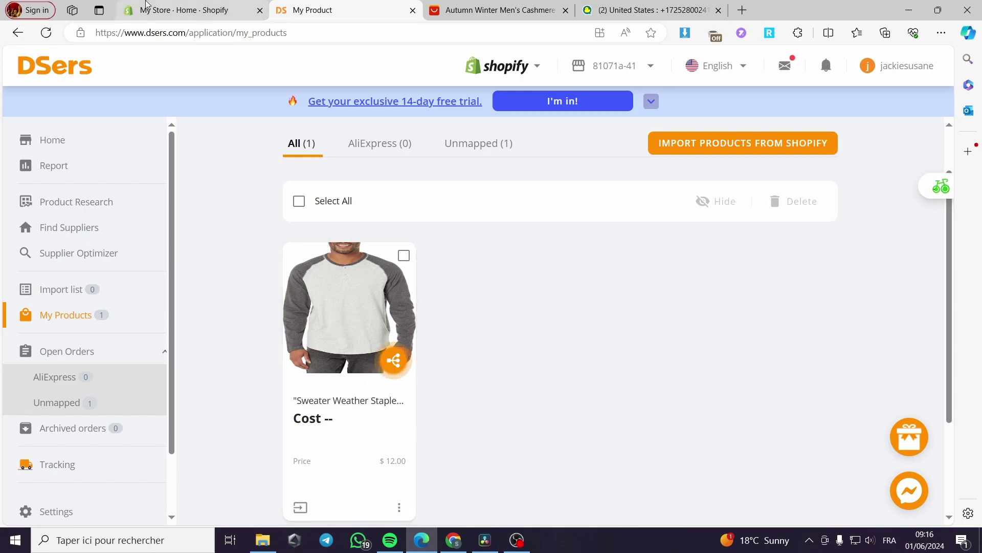
left_click(154, 9)
left_click(68, 118)
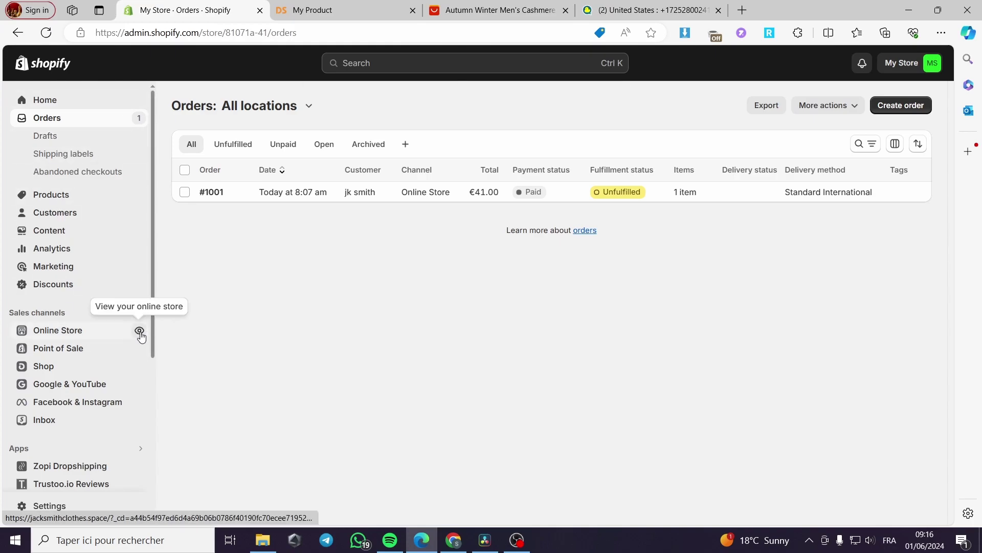
Open the live storefront and use Buy it now on the Sweater Weather Staple product
left_click(138, 332)
scroll(435, 201, "down", 10)
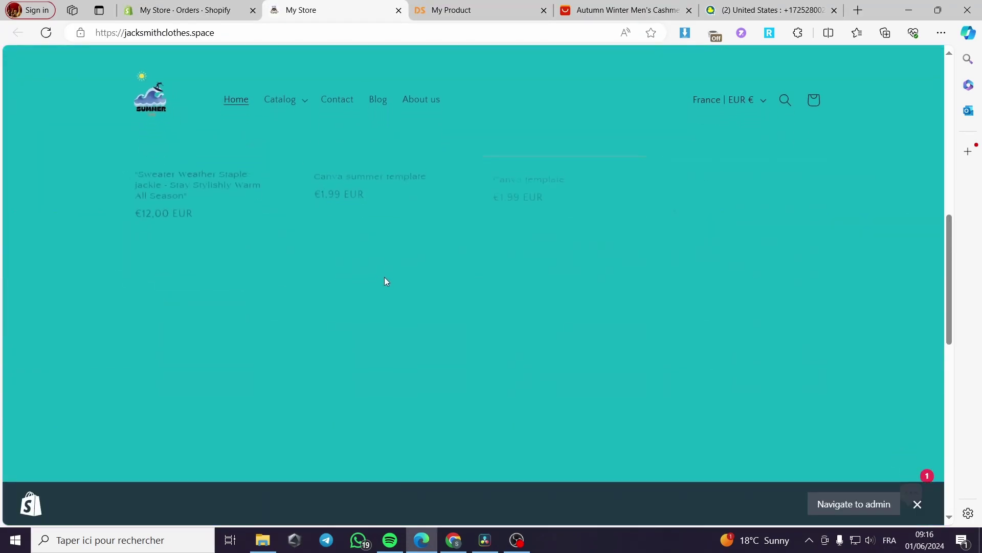
scroll(202, 300, "up", 3)
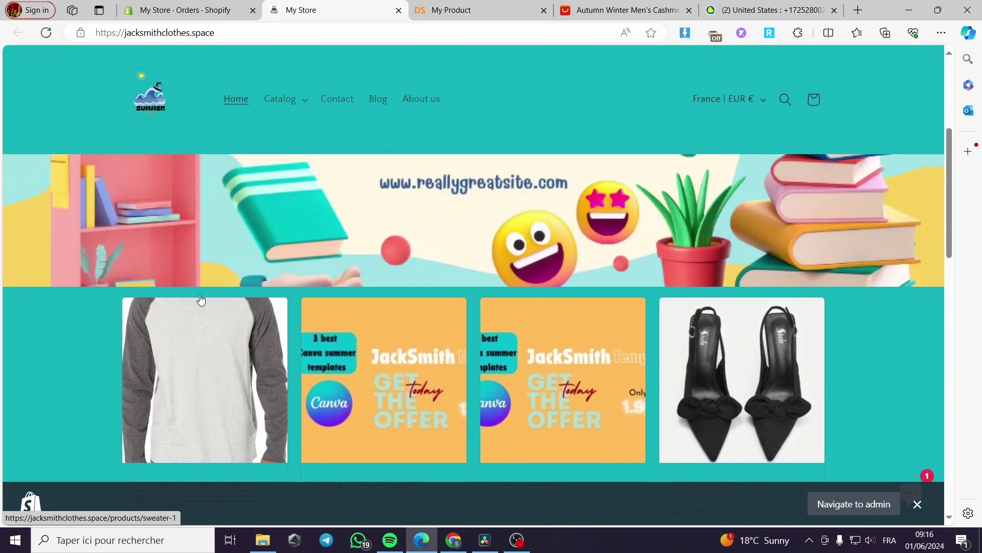
left_click(198, 336)
scroll(668, 386, "down", 3)
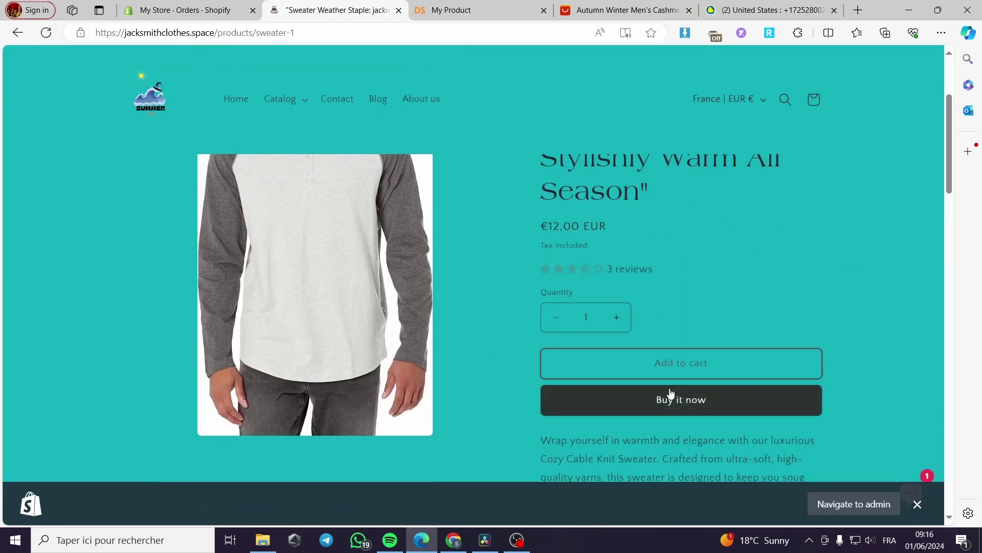
left_click(668, 399)
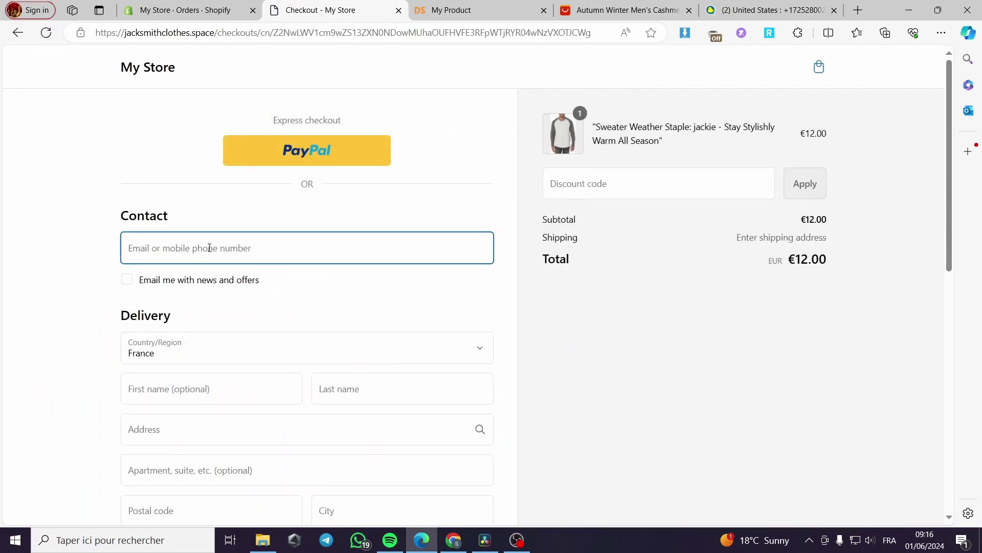
Fill in the contact phone number and set the delivery country to United States
key("ctrl+v")
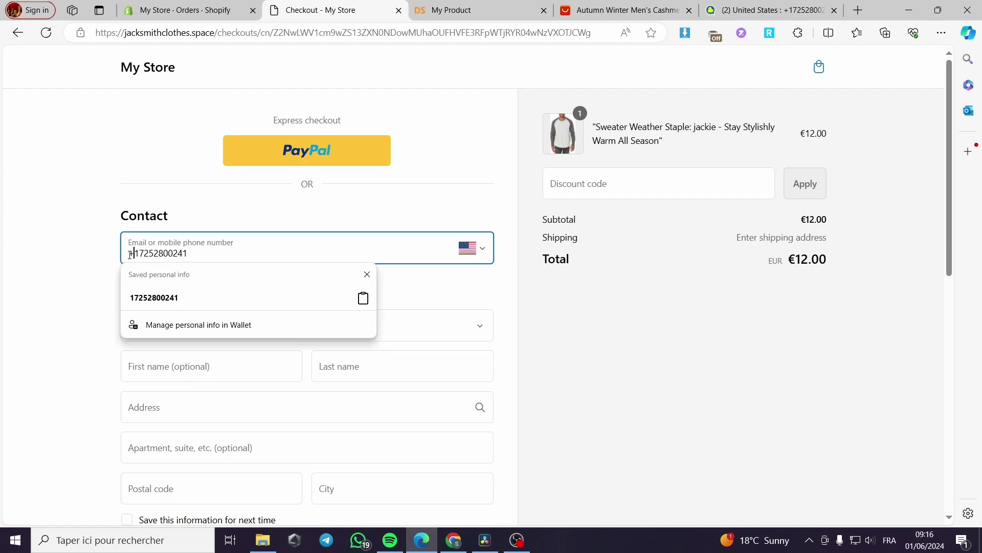
left_click(92, 280)
left_click(229, 381)
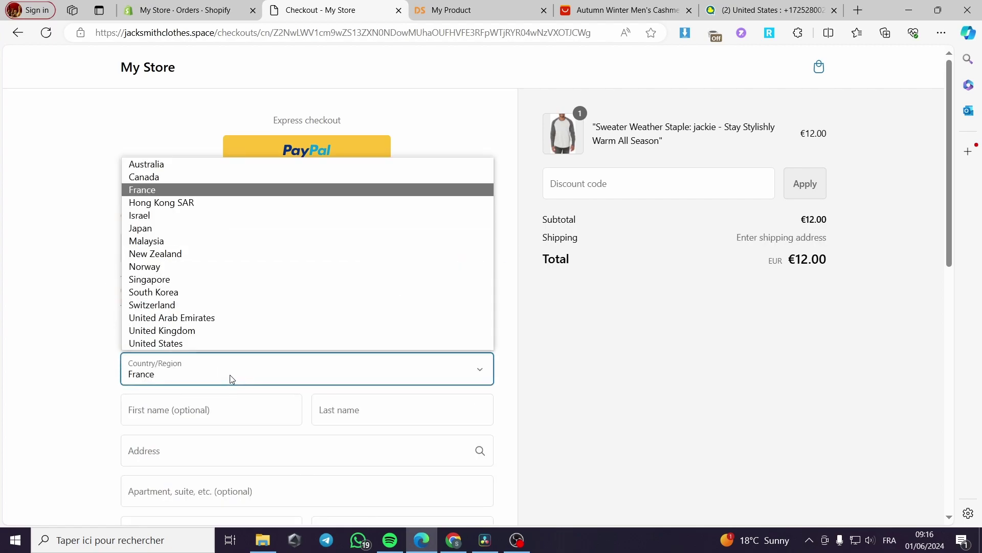
left_click(223, 344)
scroll(136, 331, "down", 2)
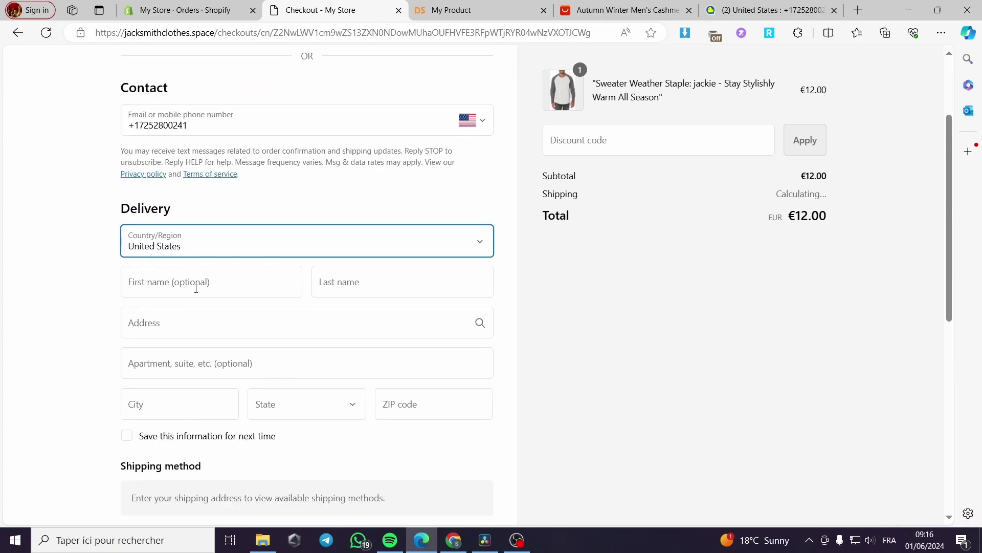
Autofill the delivery name and address from saved info and enter ZIP code 11001
left_click(193, 280)
left_click(195, 241)
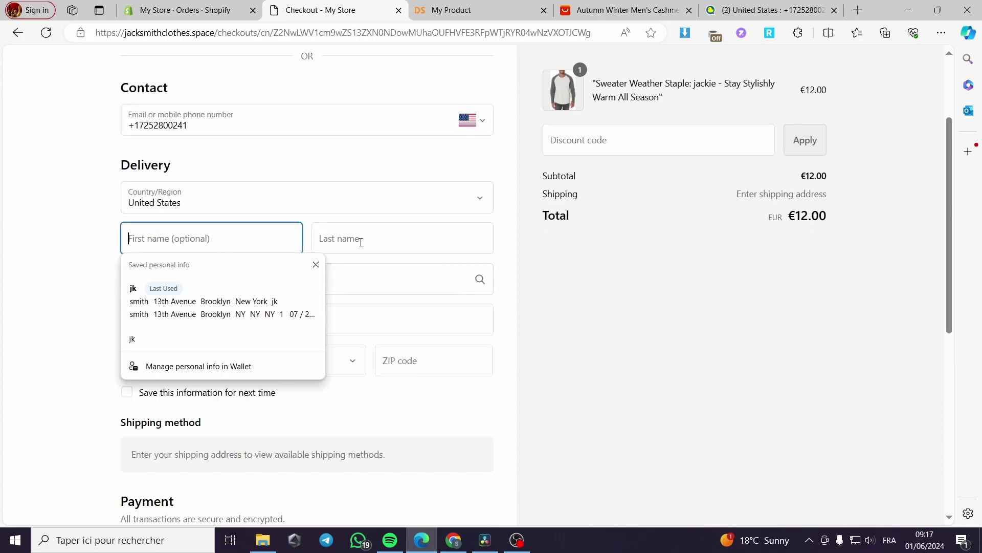
left_click(360, 242)
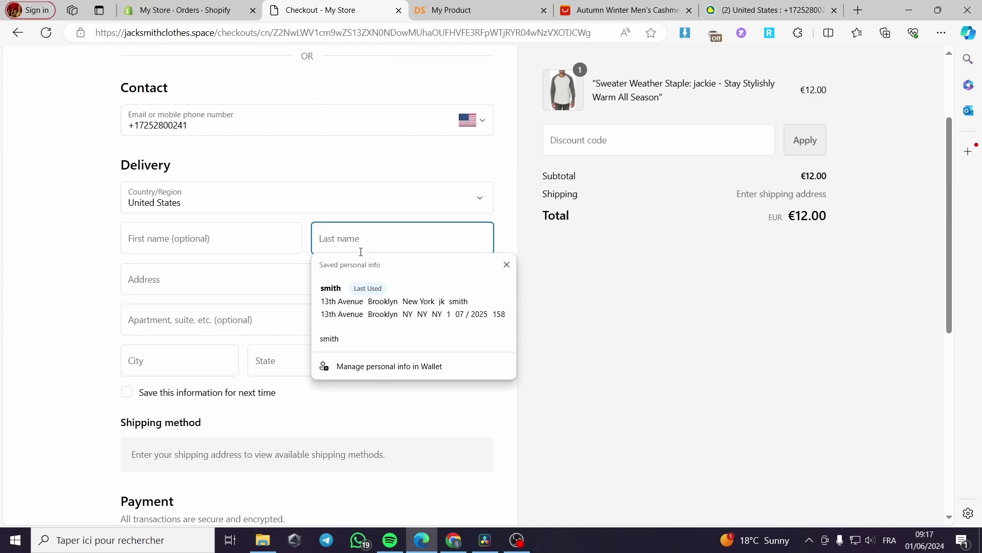
left_click(372, 307)
scroll(188, 285, "down", 2)
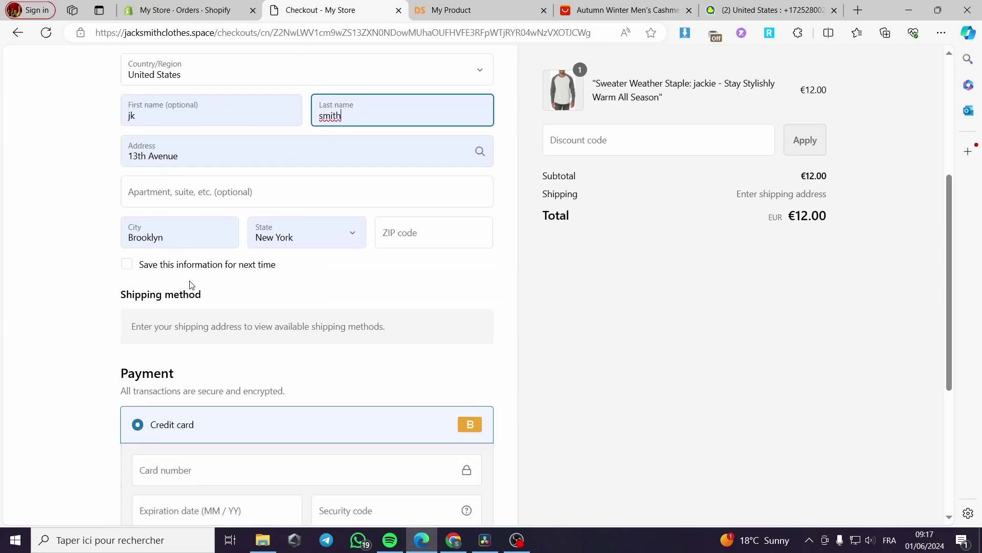
left_click(403, 232)
type("11001")
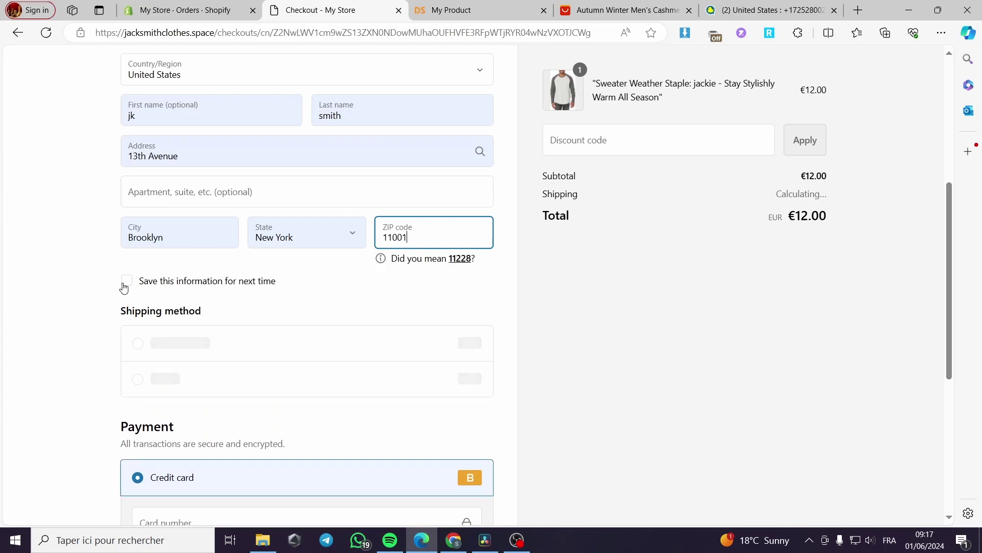
scroll(217, 332, "down", 3)
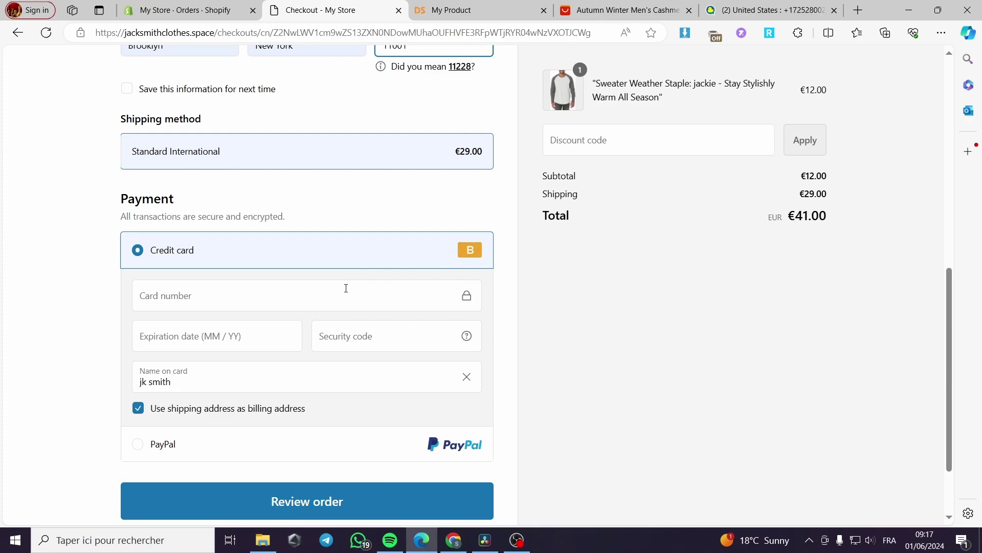
Enter the card number, expiry and security code, then proceed to order review
left_click(185, 297)
type("1")
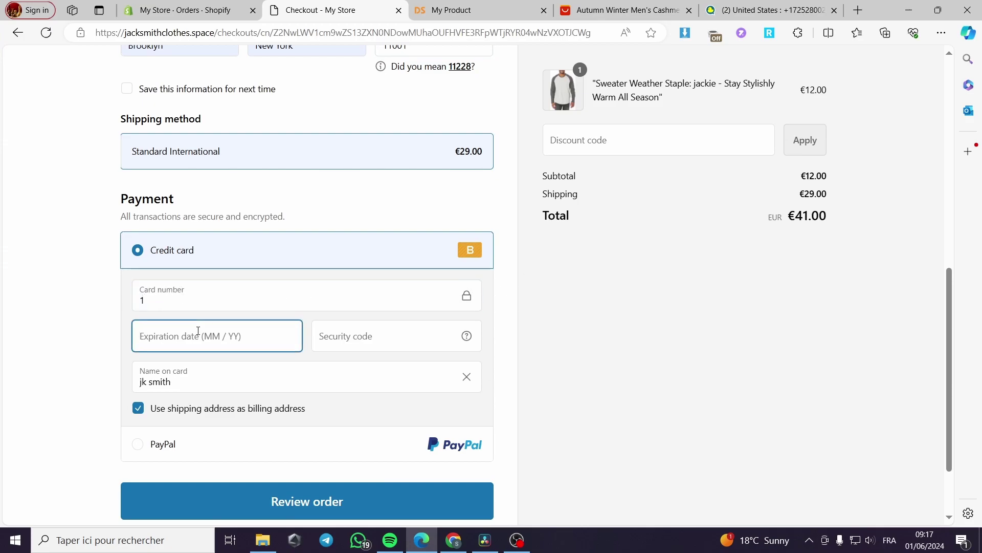
type("07 /")
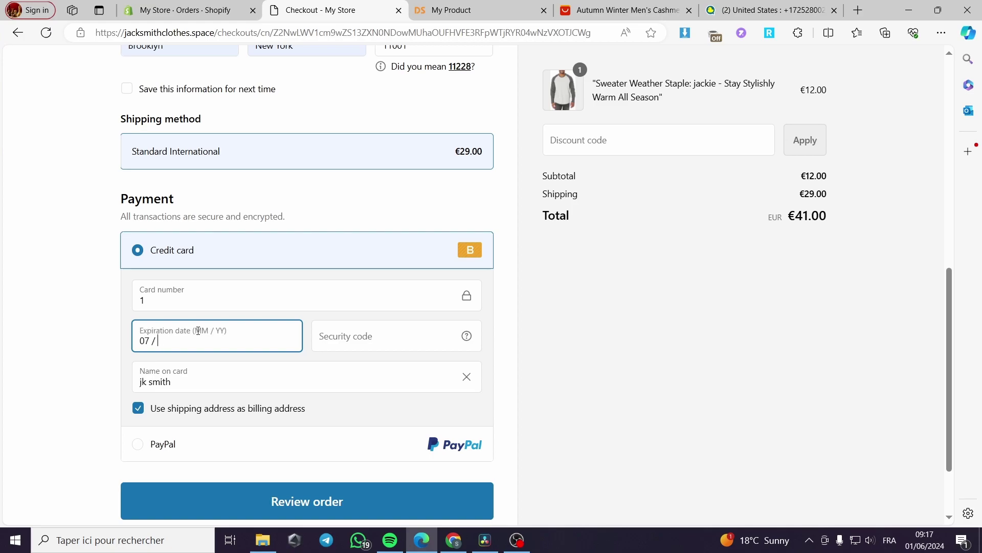
left_click(398, 338)
type("123")
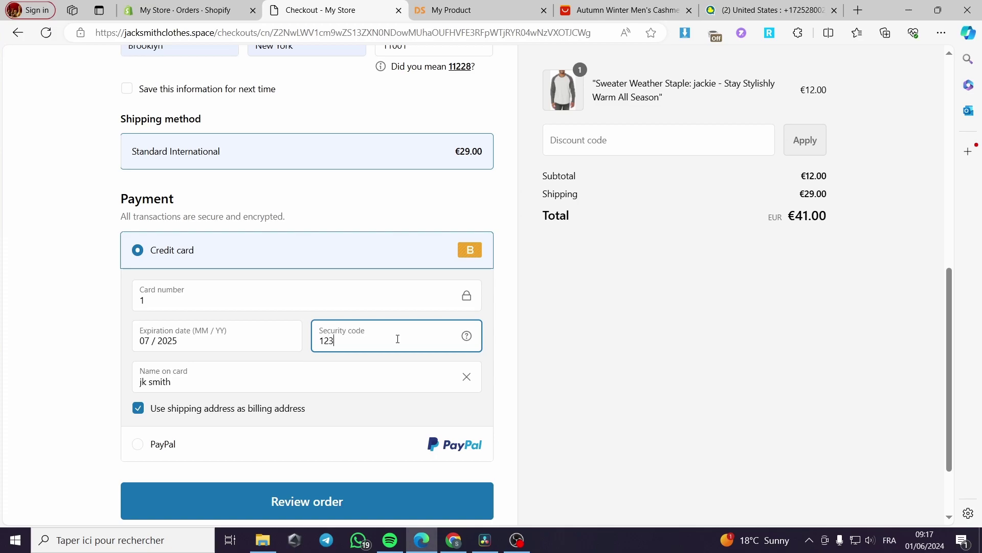
left_click(347, 507)
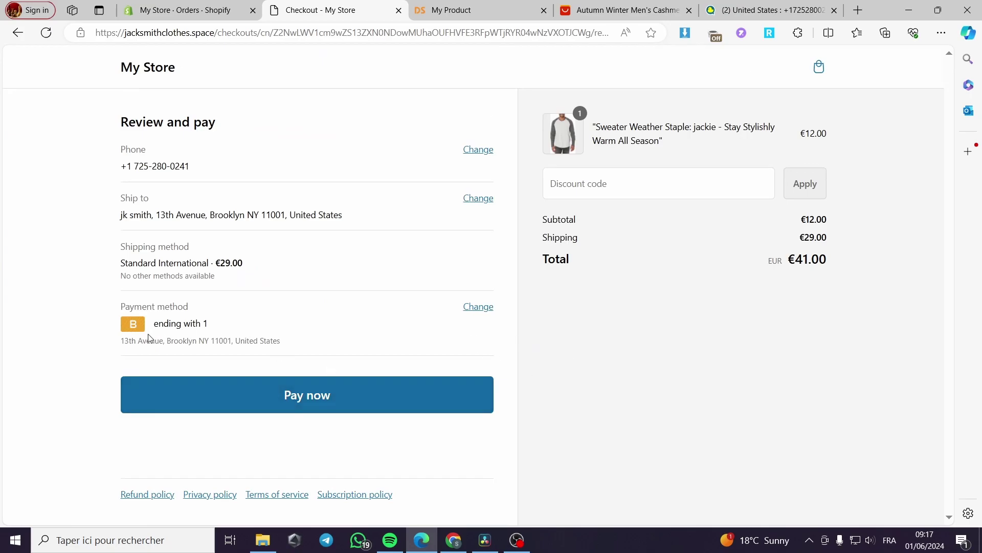
Pay for the €41.00 order and switch to the store's Orders tab
left_click(298, 398)
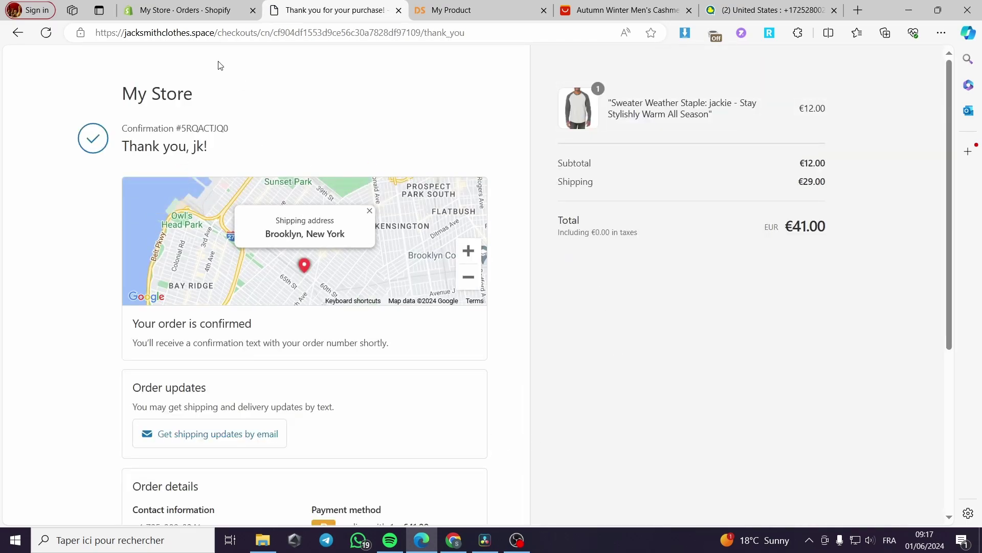
left_click(176, 10)
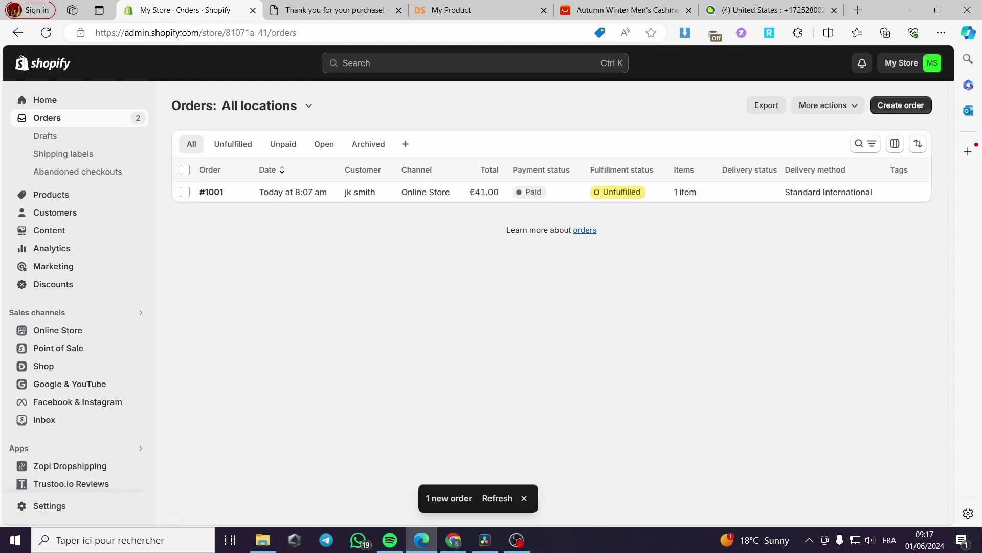
Reload the Shopify Orders list so new paid order #1002 (€41.00) appears above #1001
left_click(46, 32)
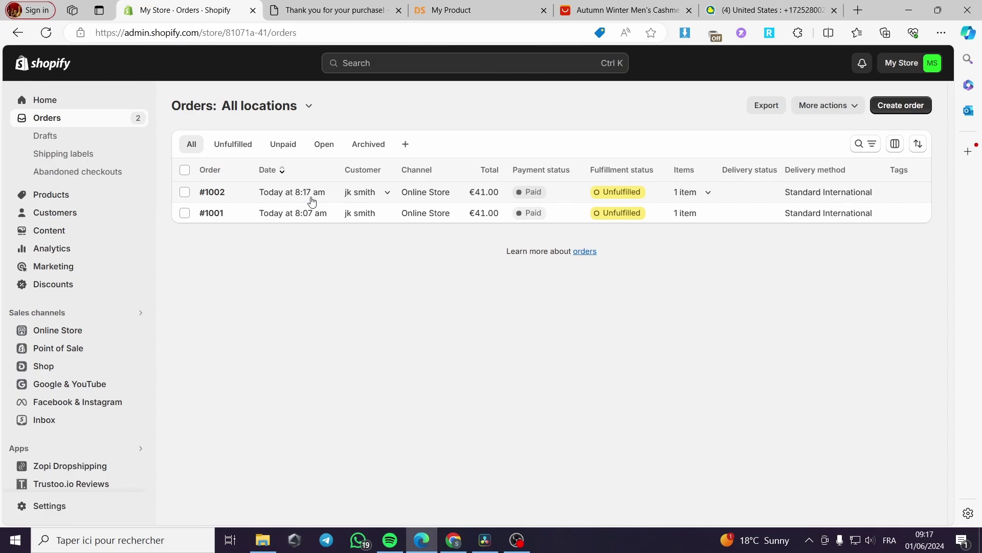
Reload DSers My Products and dismiss the free-trial and Congratulations pop-ups to reveal the sweater card
left_click(485, 6)
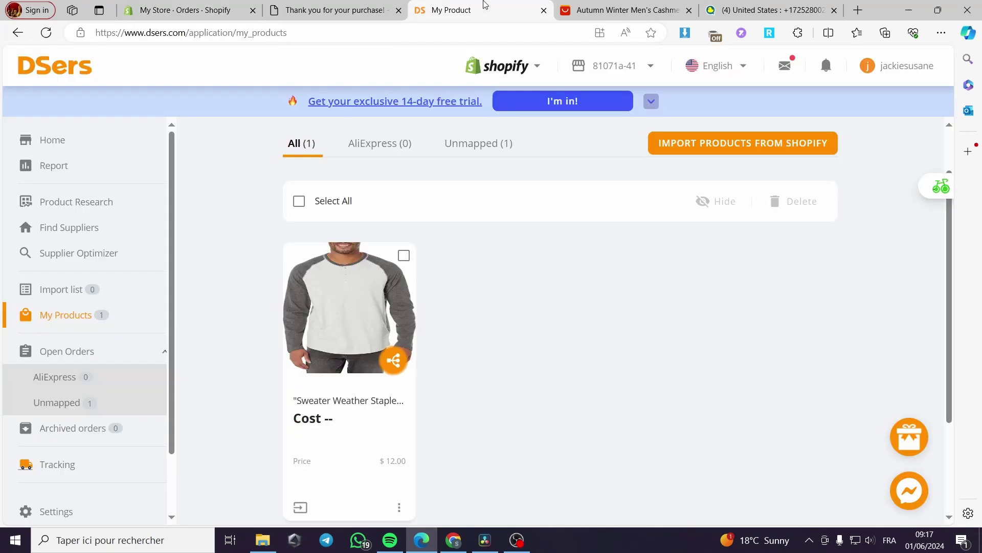
left_click(47, 34)
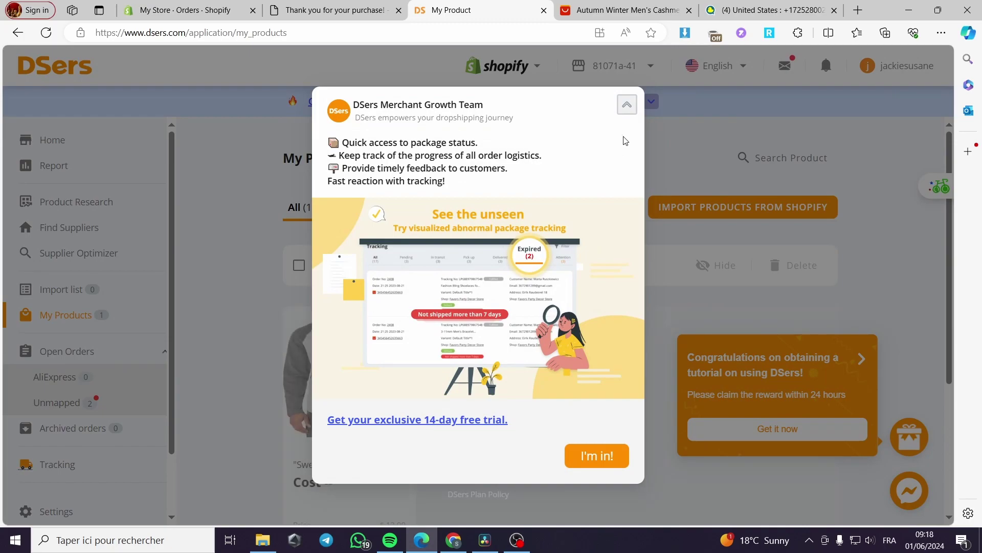
left_click(627, 104)
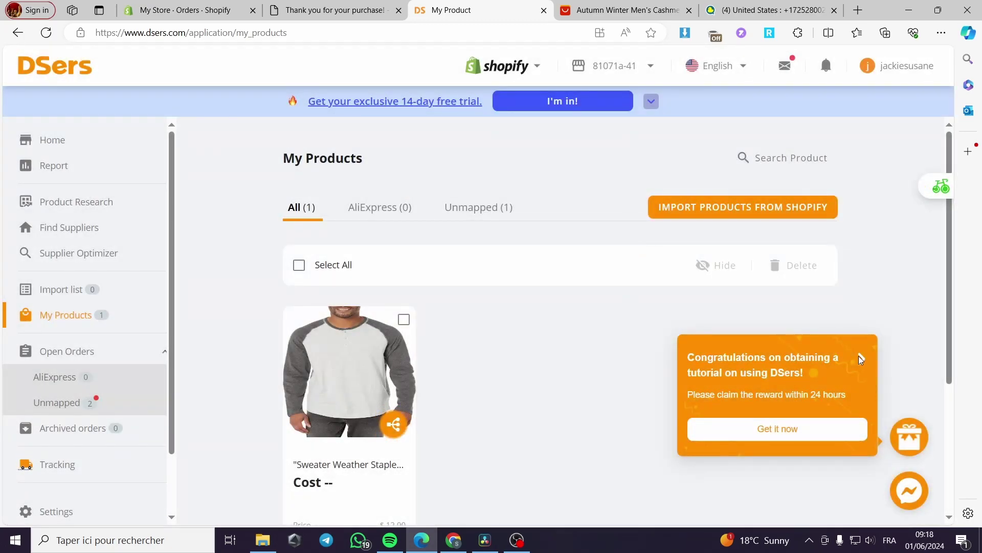
left_click(861, 359)
scroll(548, 399, "down", 3)
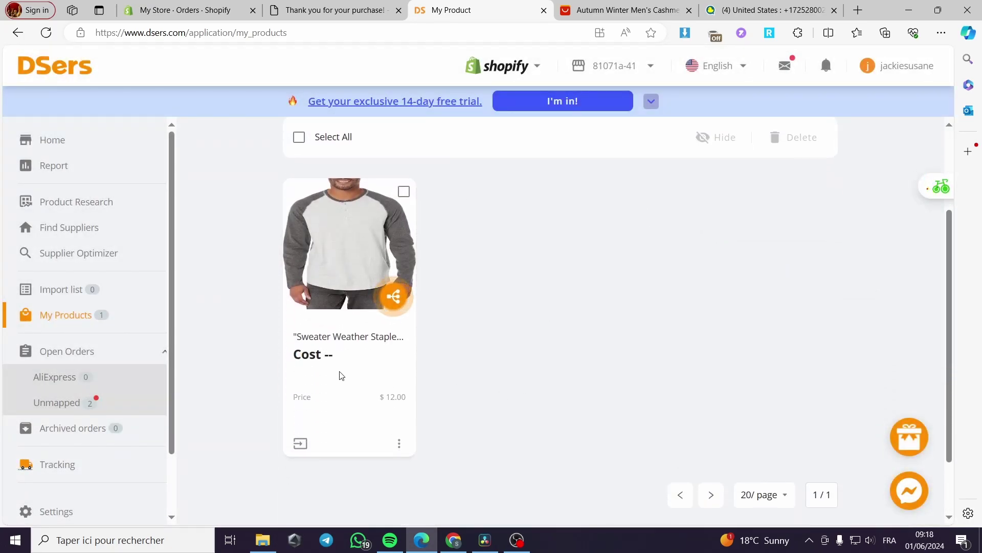
scroll(533, 364, "up", 1)
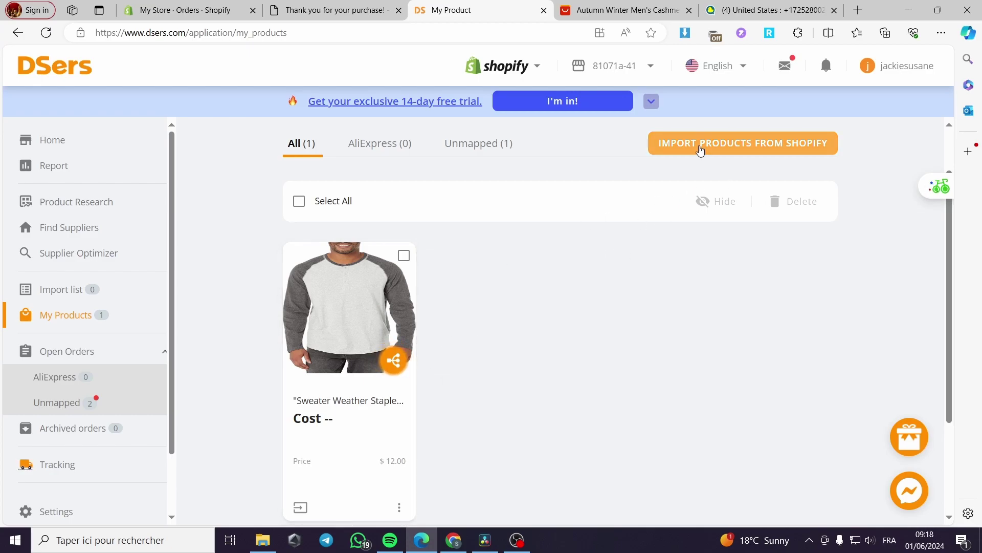
Import the t-shirt product from the Shopify store into DSers and close the import list
left_click(701, 149)
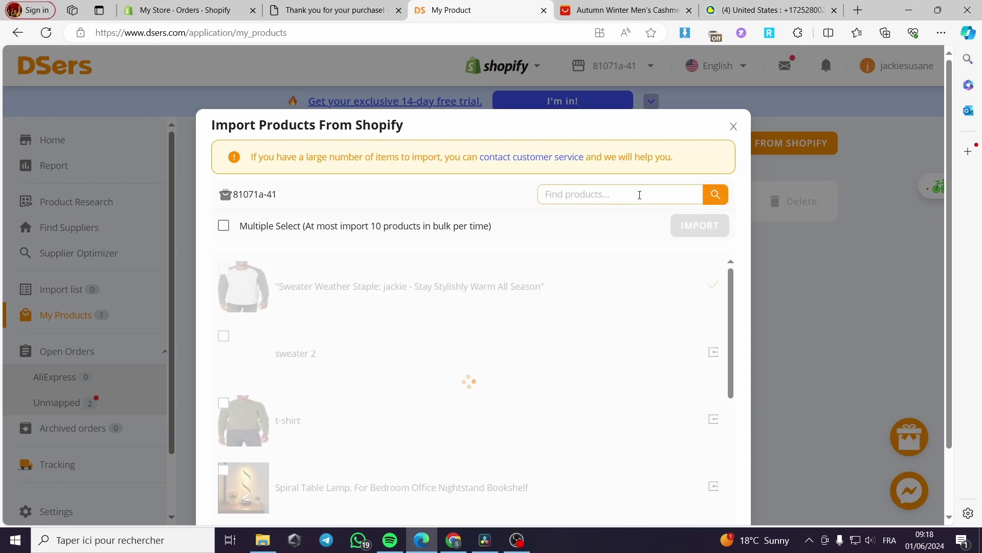
left_click(639, 195)
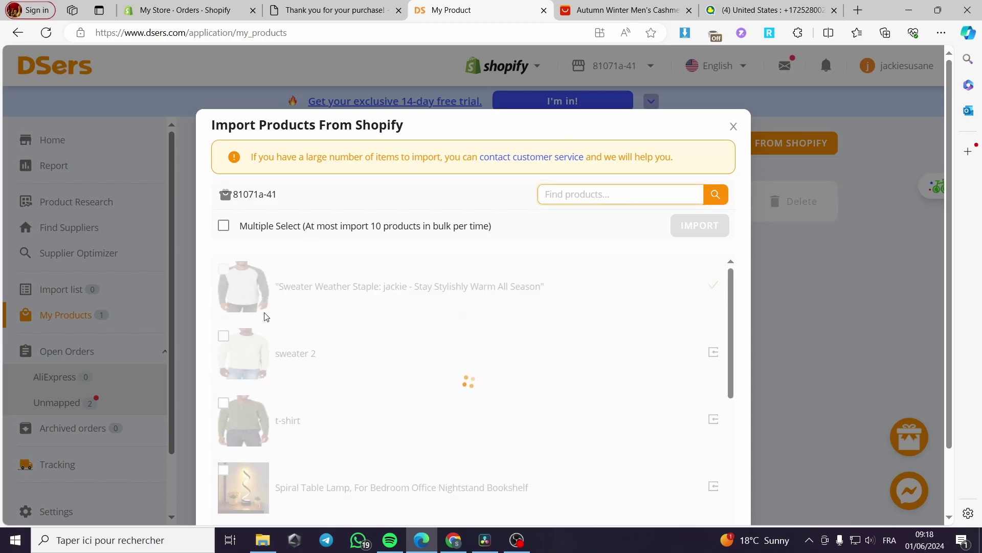
left_click(224, 227)
left_click(223, 227)
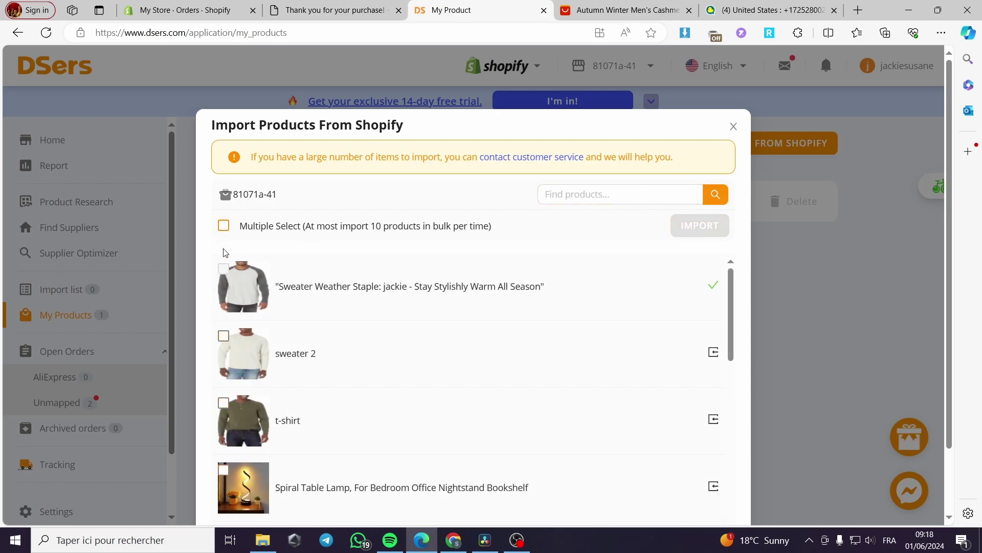
scroll(240, 327, "down", 2)
scroll(240, 328, "down", 1)
left_click(223, 276)
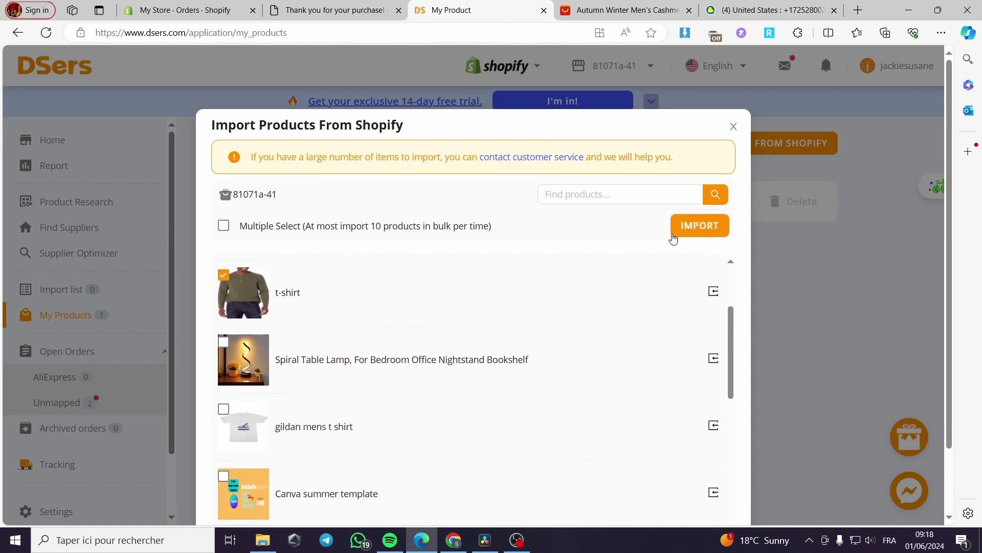
left_click(685, 231)
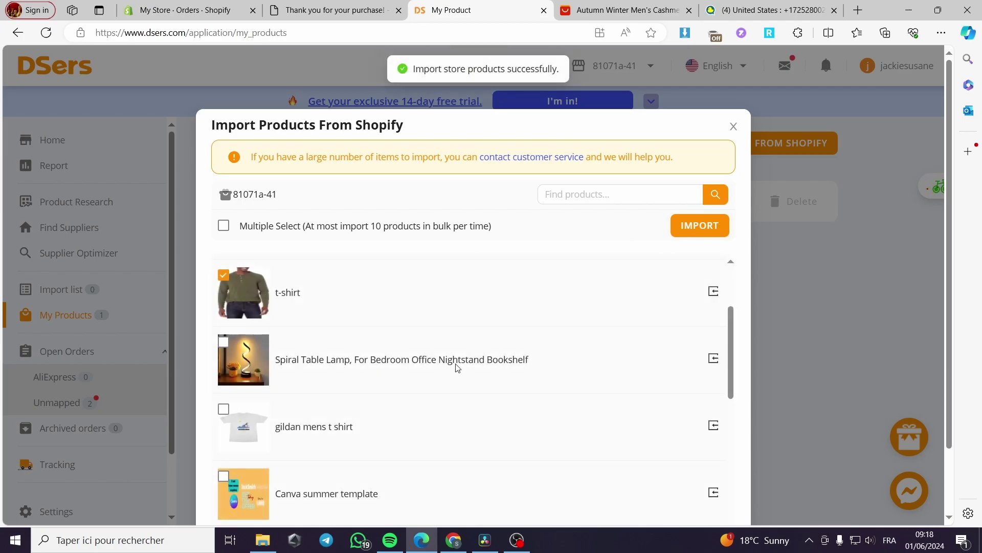
left_click(733, 126)
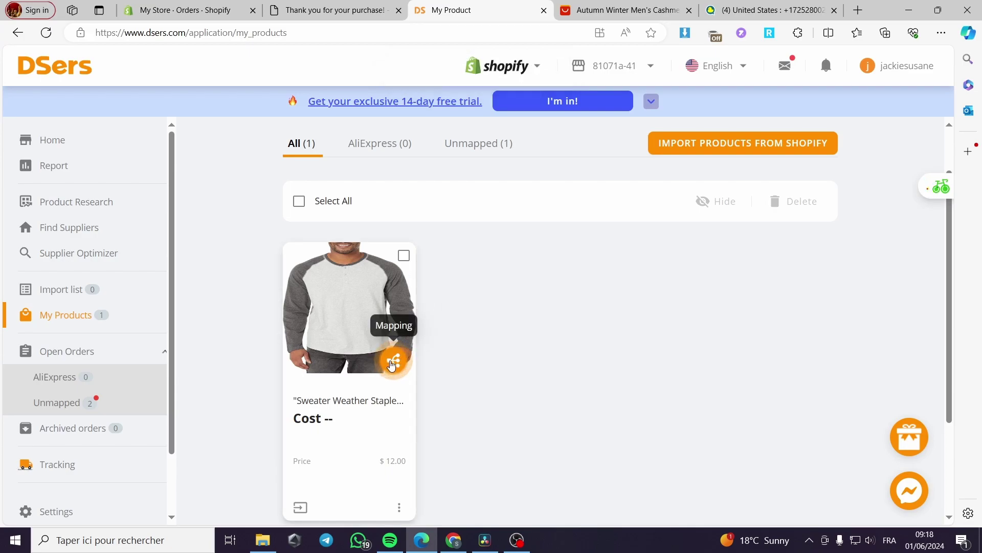
Open the sweater's Standard mapping and start a supplier import for its Default Title variant
left_click(393, 364)
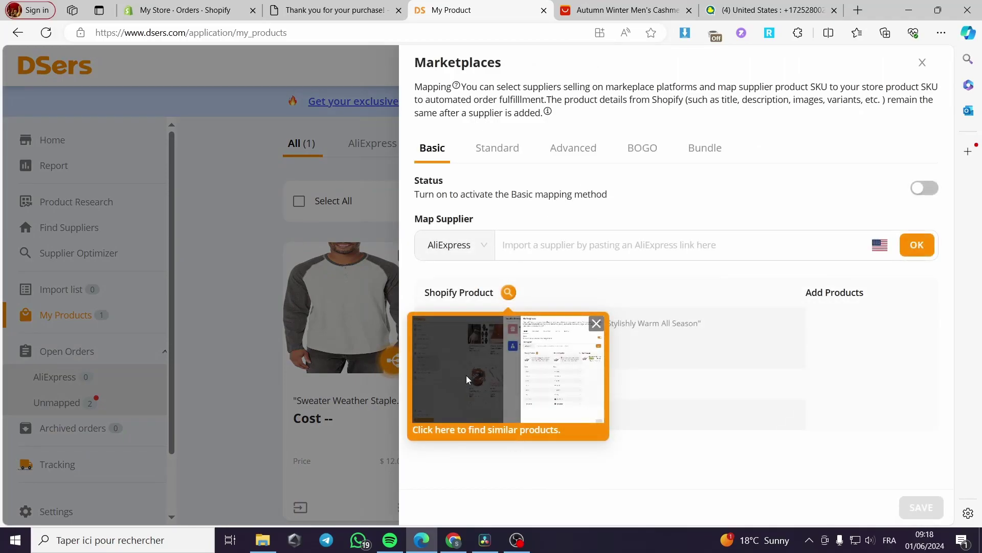
left_click(499, 151)
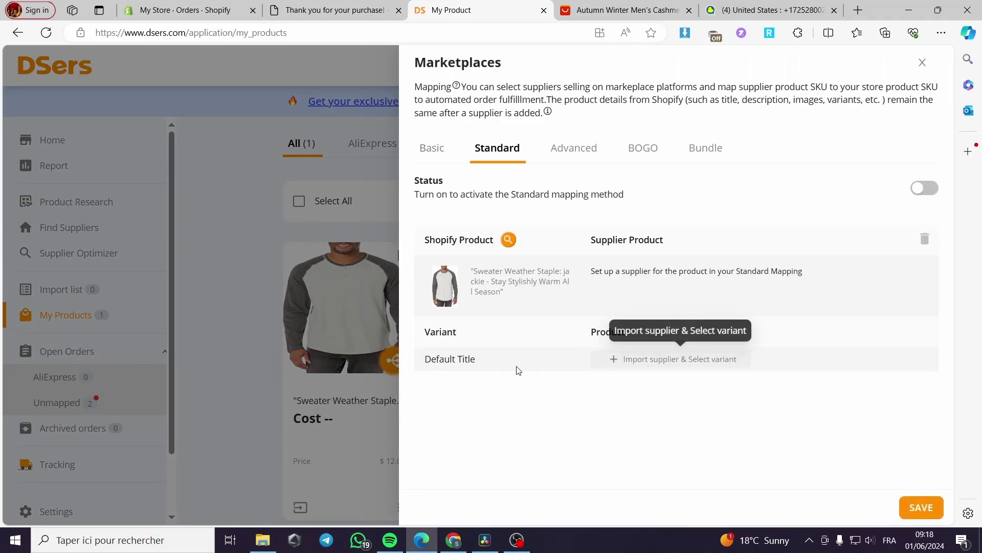
left_click(624, 9)
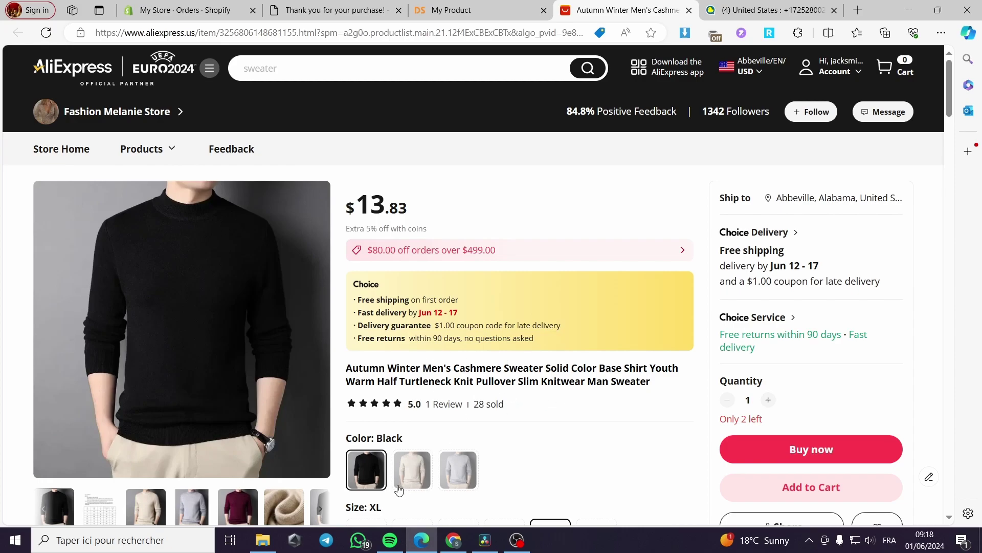
scroll(464, 476, "down", 3)
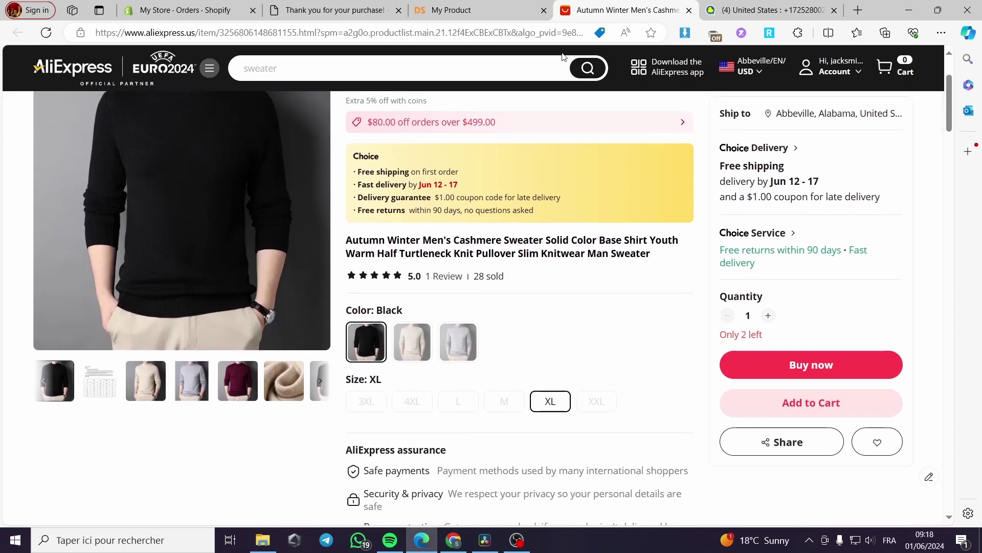
left_click(463, 10)
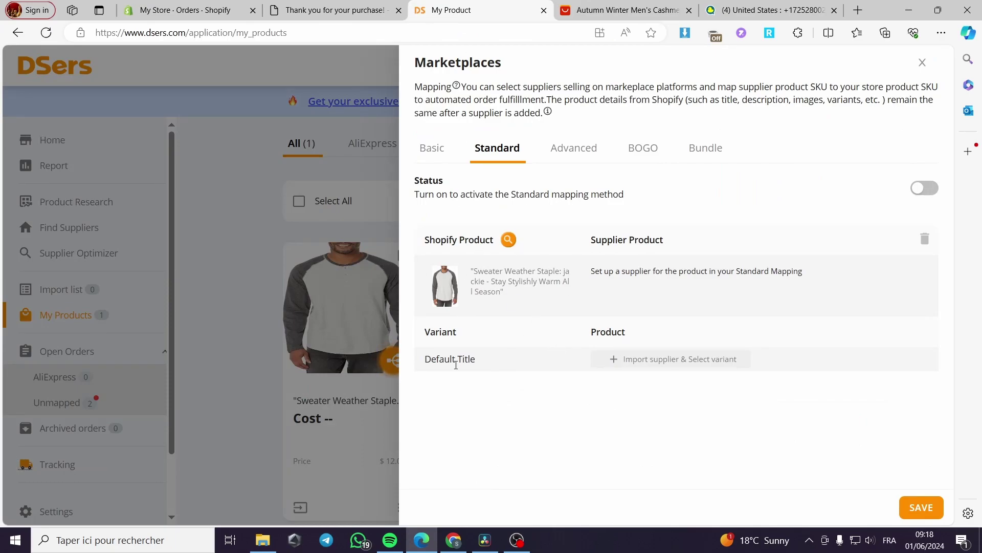
left_click(643, 360)
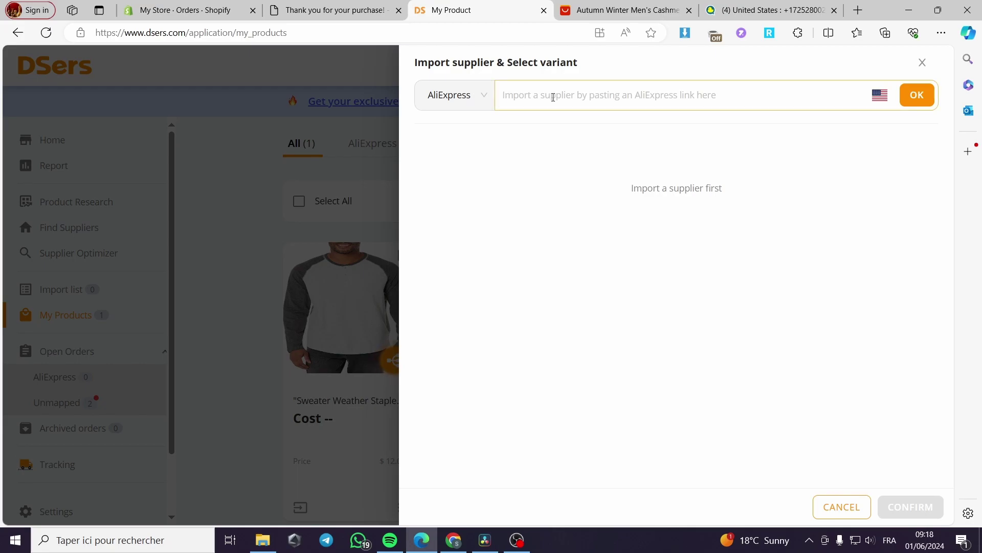
Paste the AliExpress cashmere sweater's product link into the DSers supplier import and import it
left_click(337, 9)
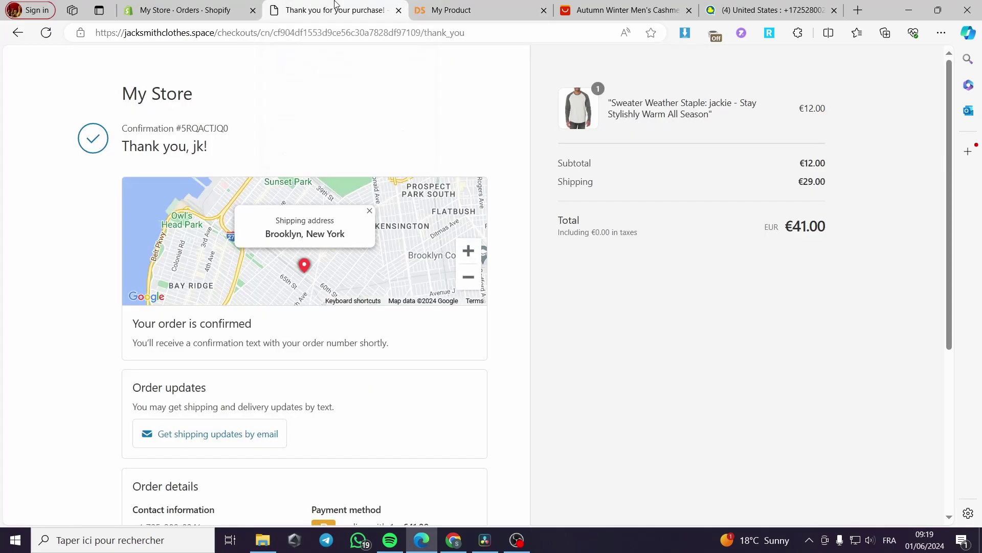
left_click(609, 10)
left_click(236, 27)
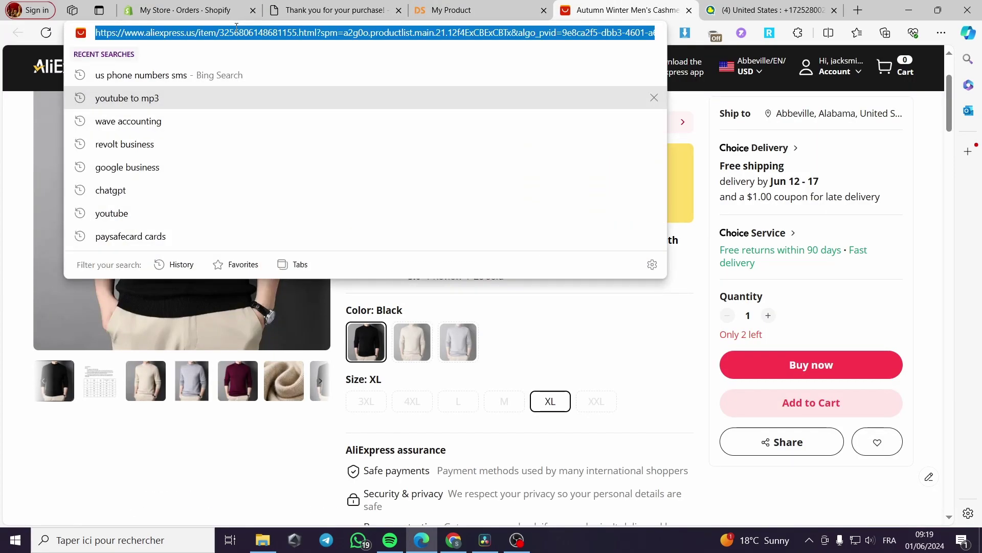
key("ctrl+c")
left_click(483, 10)
left_click(548, 85)
key("ctrl+v")
left_click(922, 104)
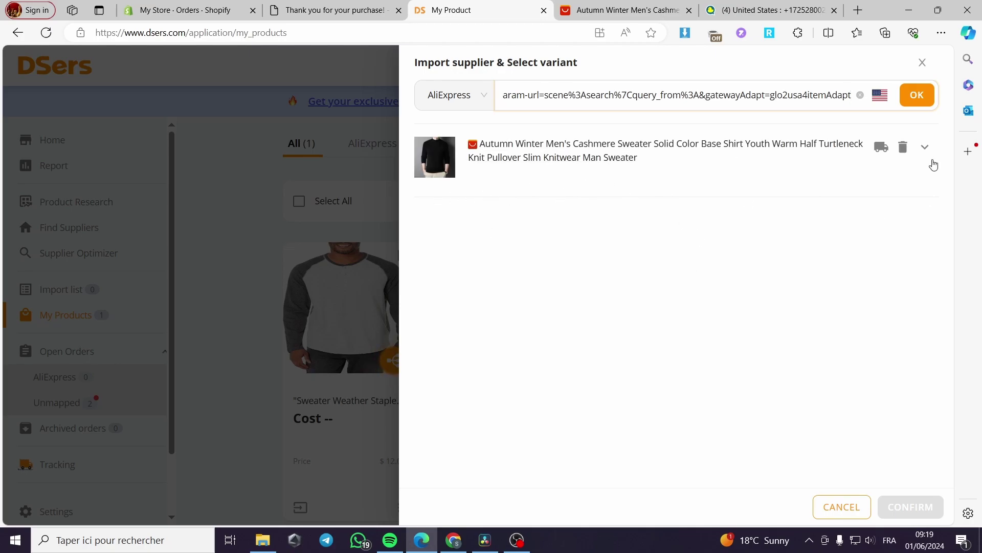
Expand the imported supplier product to show Color (Grey, Black, Beige) and Size options
left_click(624, 10)
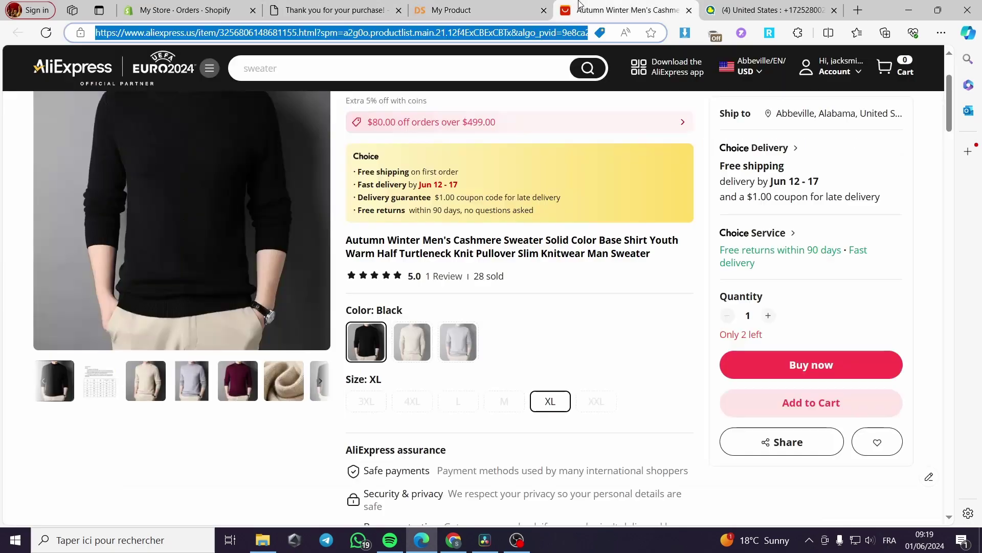
left_click(511, 10)
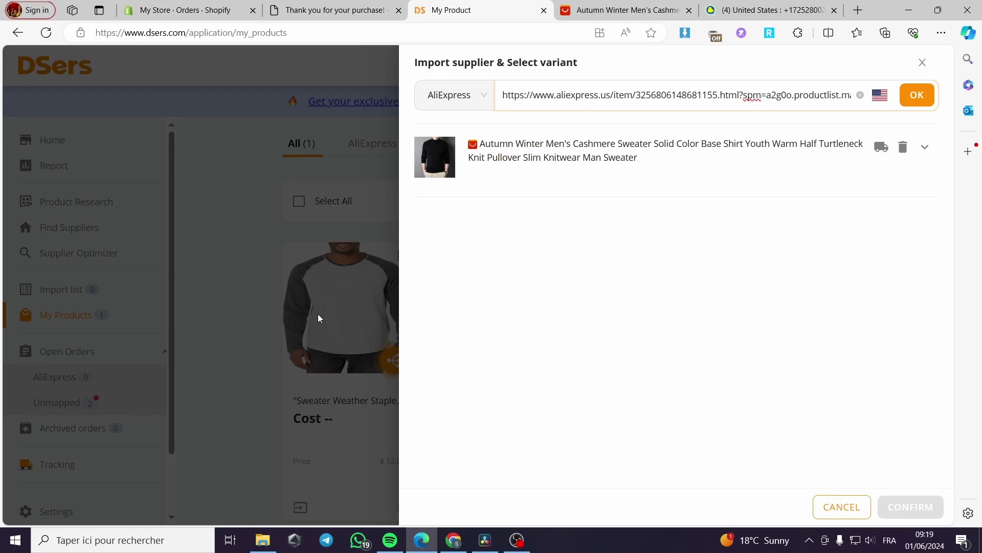
left_click(925, 149)
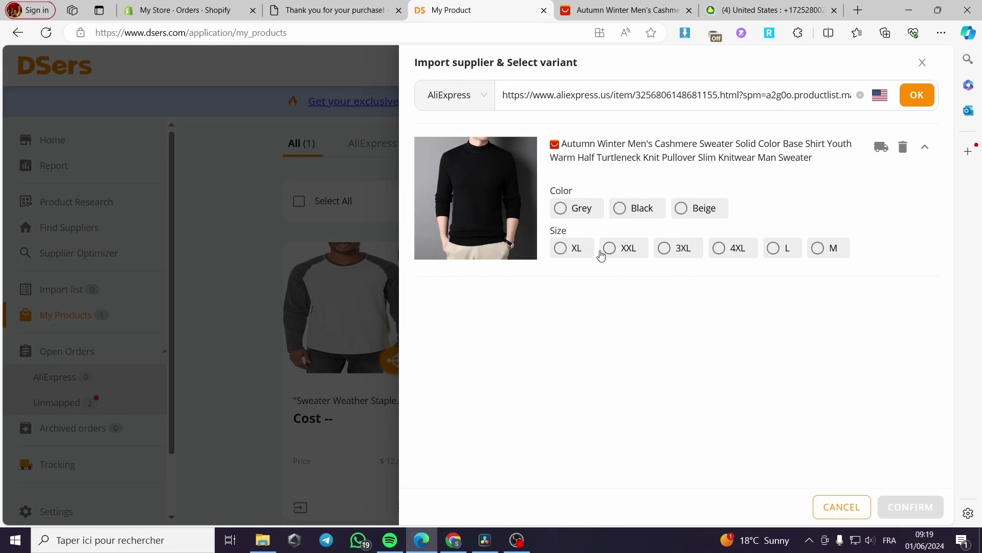
Map the Default Title variant to the supplier's Black, size L option and save
left_click(774, 251)
left_click(619, 213)
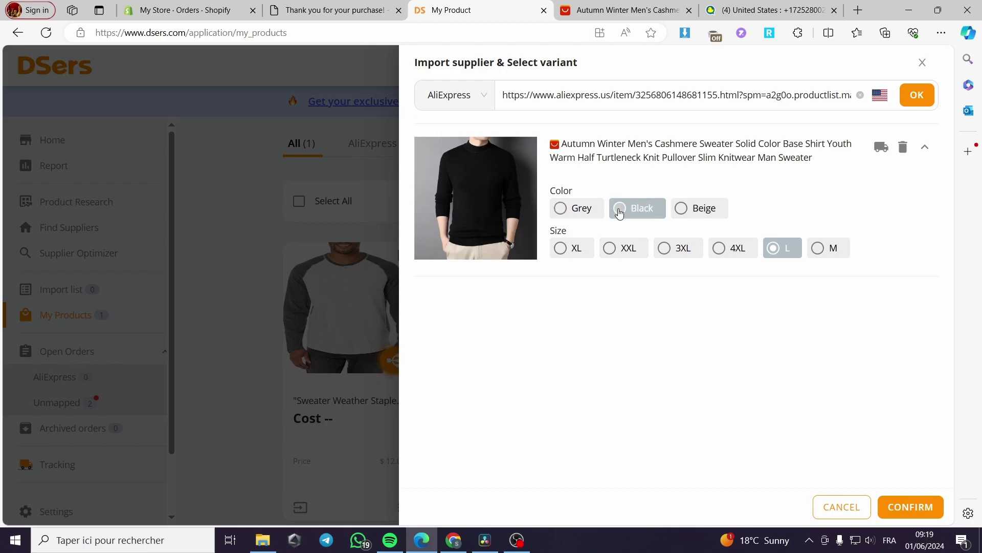
left_click(891, 507)
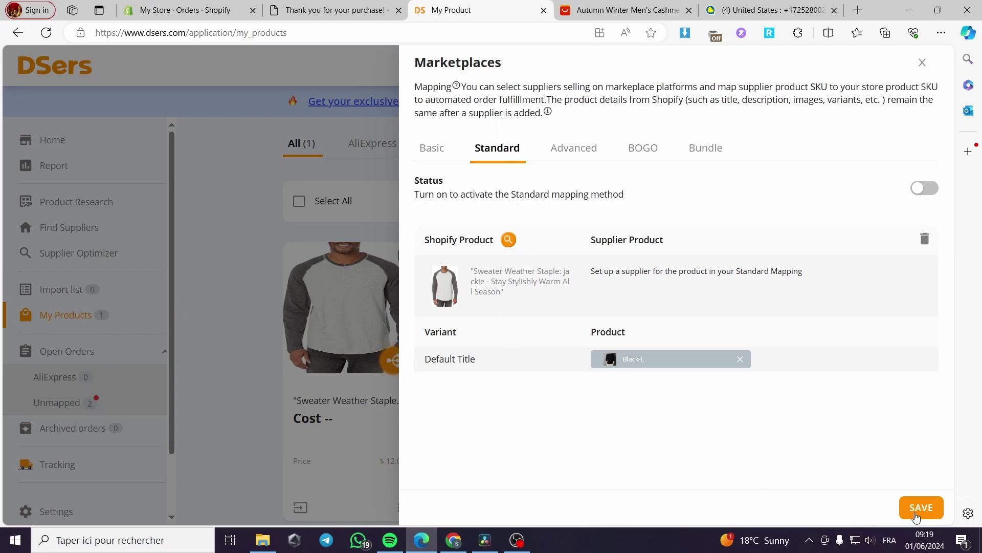
left_click(378, 359)
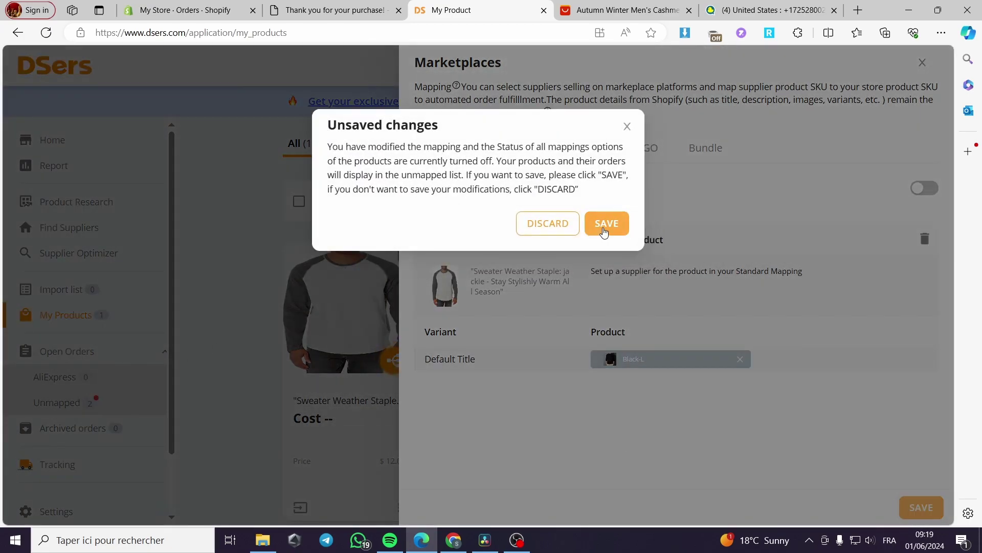
left_click(591, 231)
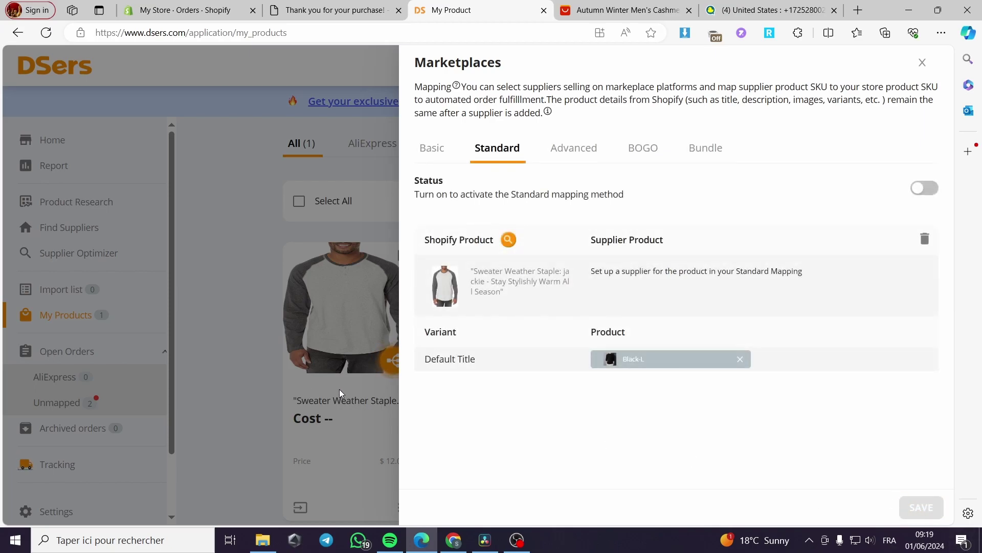
Turn Standard mapping status on, save the change and close the mapping drawer
left_click(923, 188)
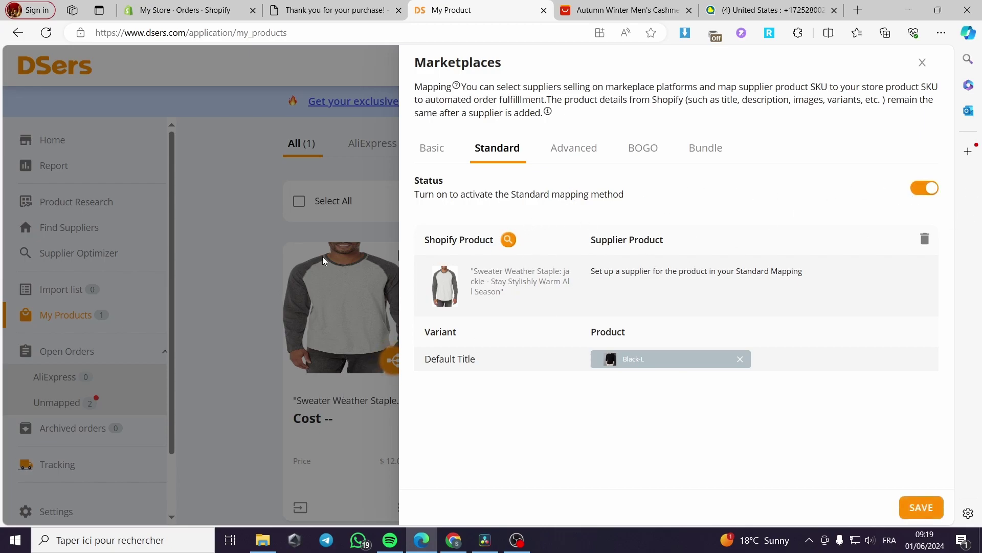
left_click(313, 324)
left_click(602, 215)
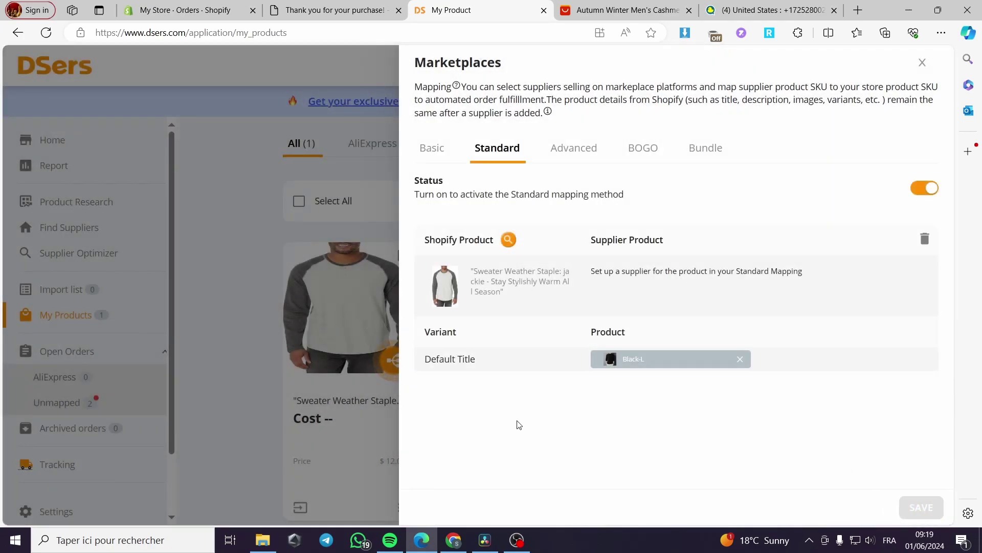
left_click(279, 367)
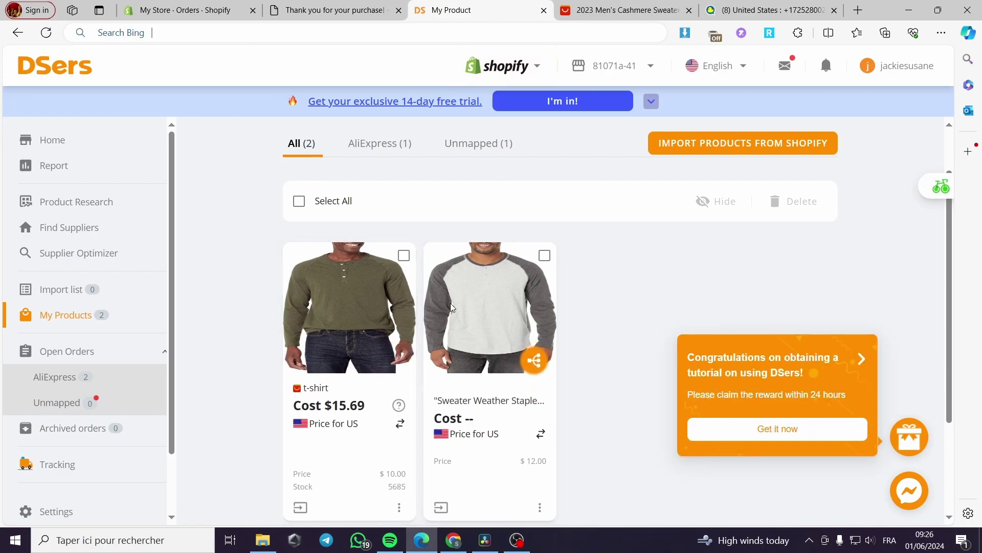
Select order 1003 under Open Orders > AliExpress and bring up its shipping check ($31.38 total)
left_click(46, 31)
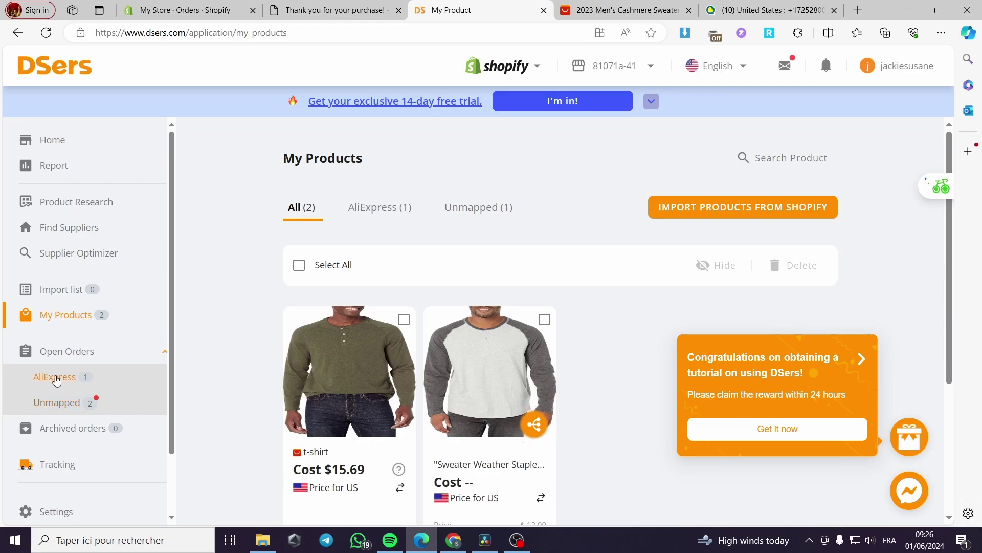
left_click(55, 377)
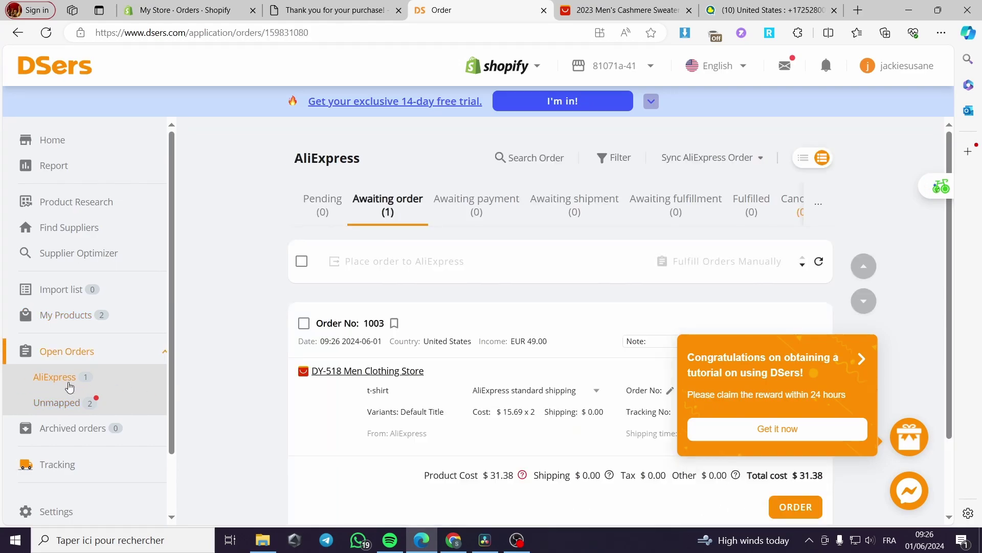
scroll(265, 348, "down", 2)
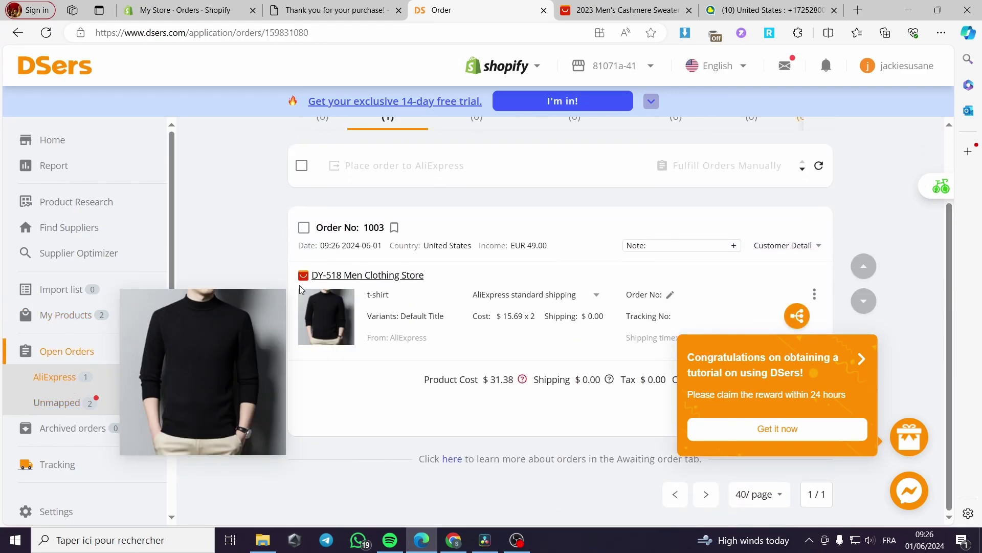
left_click(304, 228)
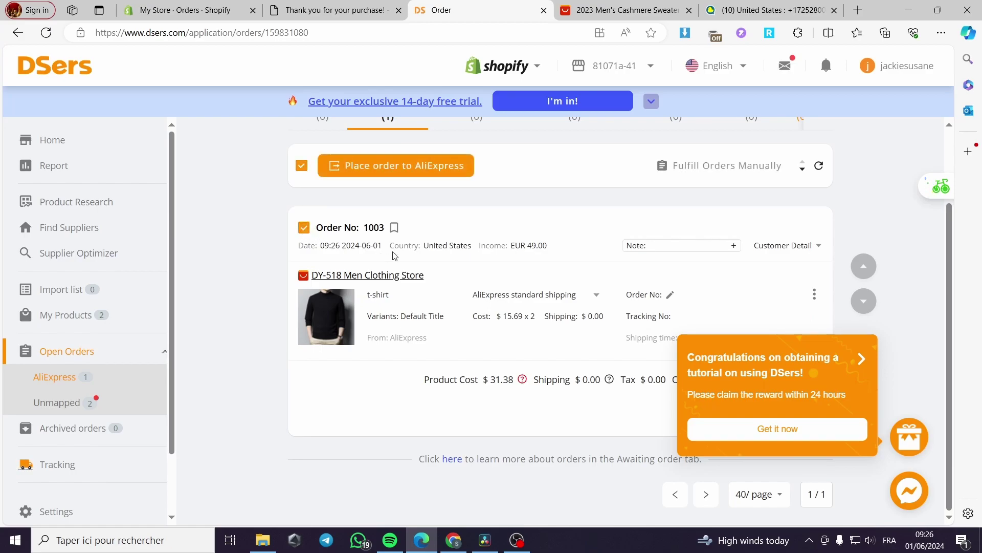
left_click(414, 169)
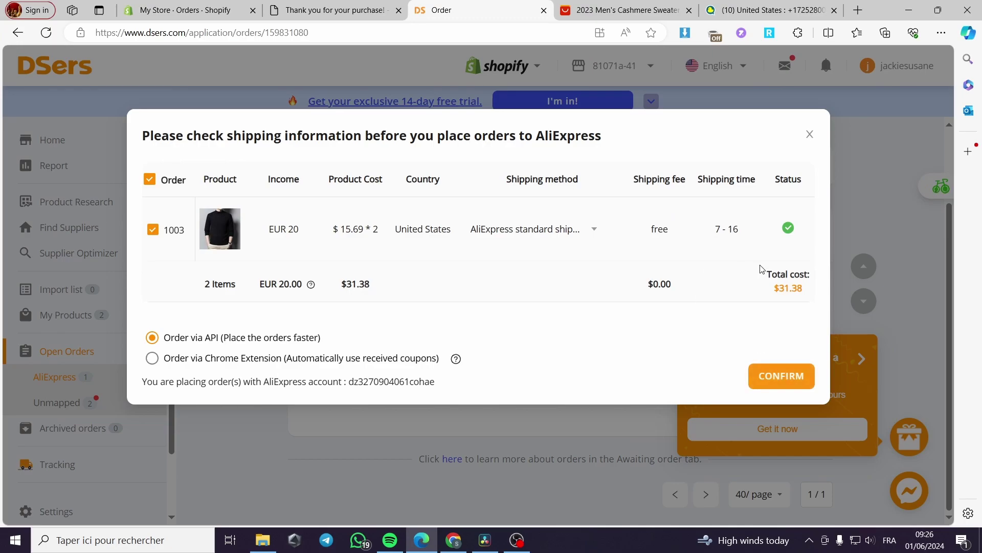
Confirm placing order 1003 to AliExpress, then find it under Awaiting payment and open its payment
left_click(772, 376)
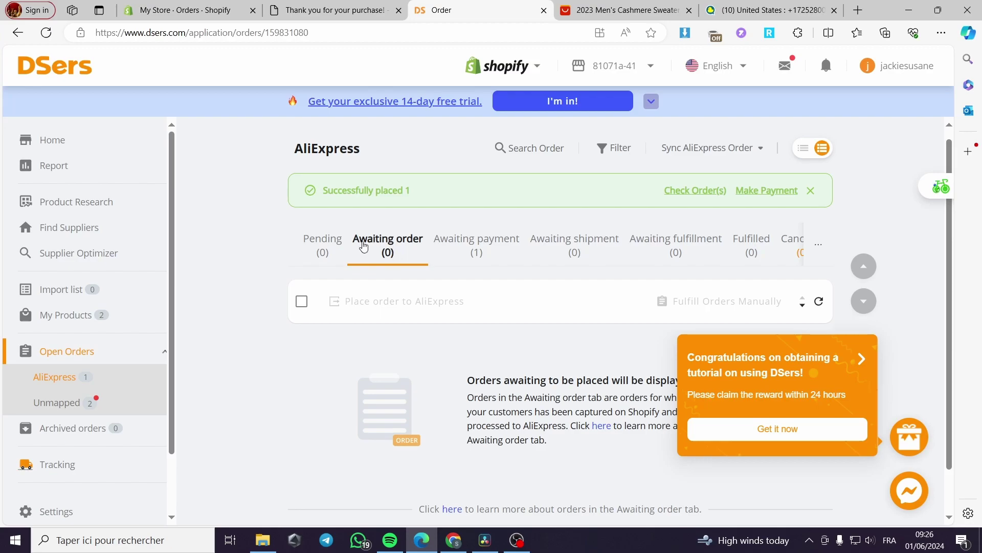
left_click(486, 243)
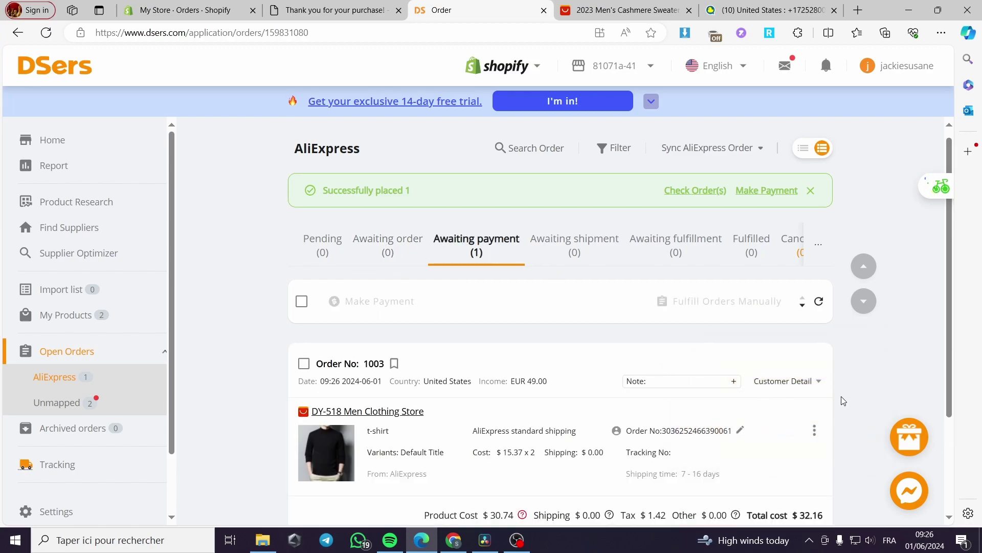
scroll(841, 381, "down", 3)
scroll(531, 180, "up", 1)
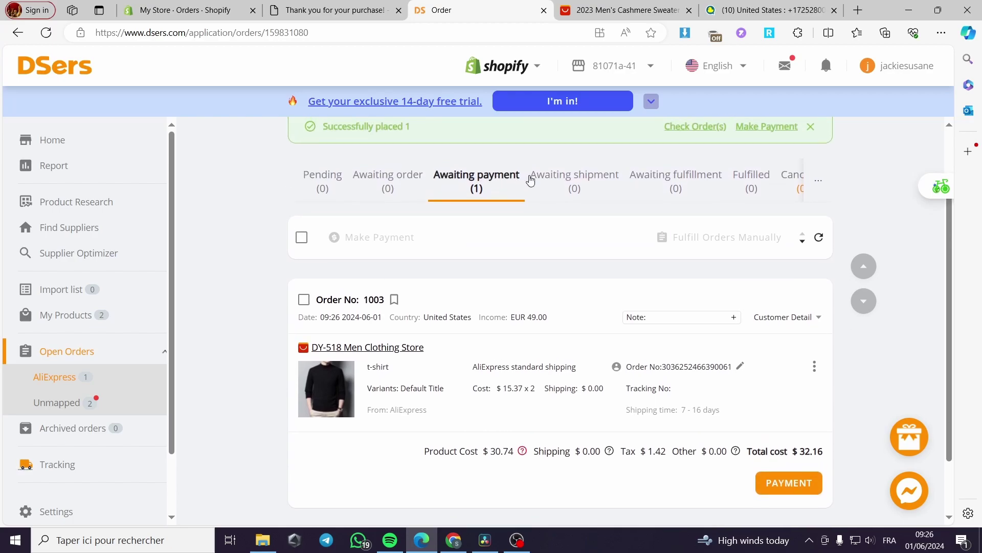
left_click(802, 489)
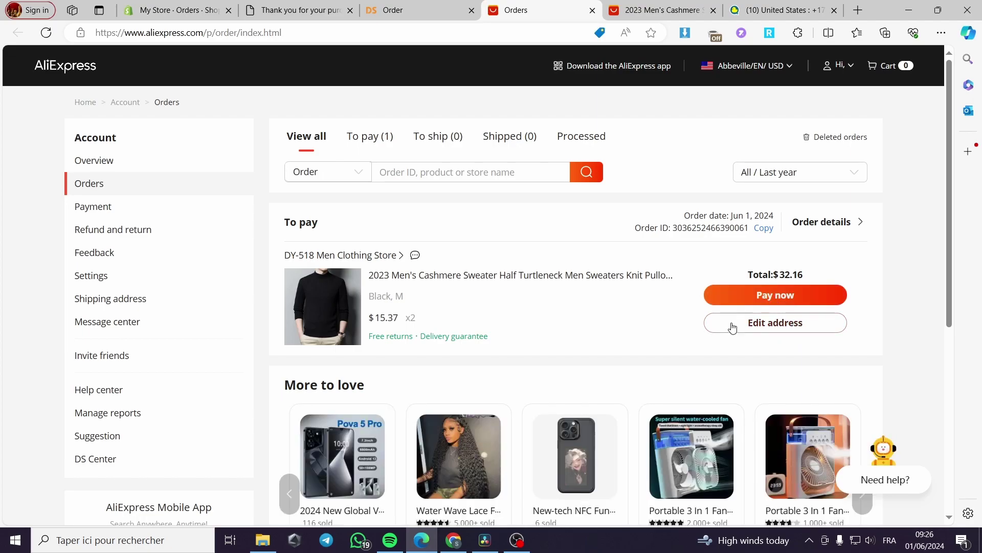
left_click(802, 303)
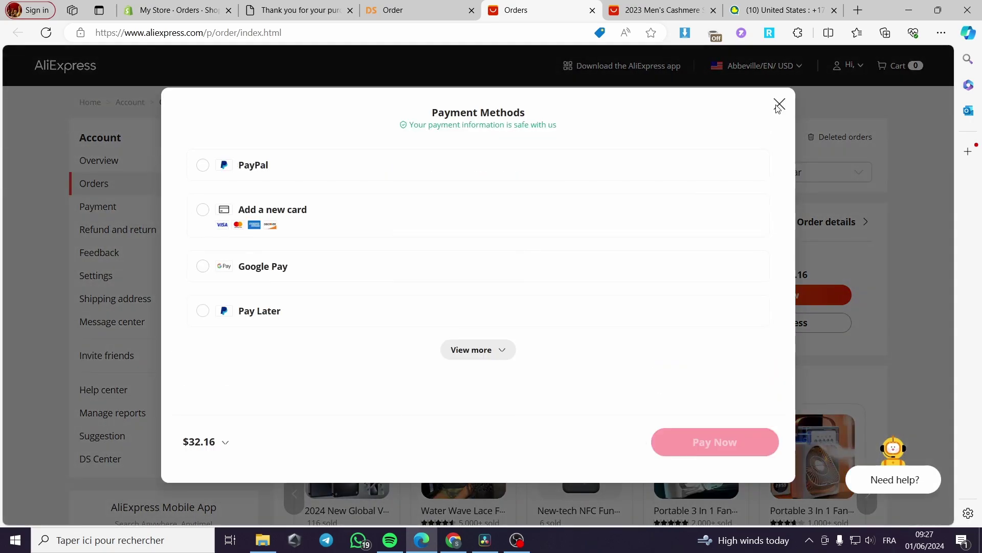
left_click(778, 106)
left_click(660, 10)
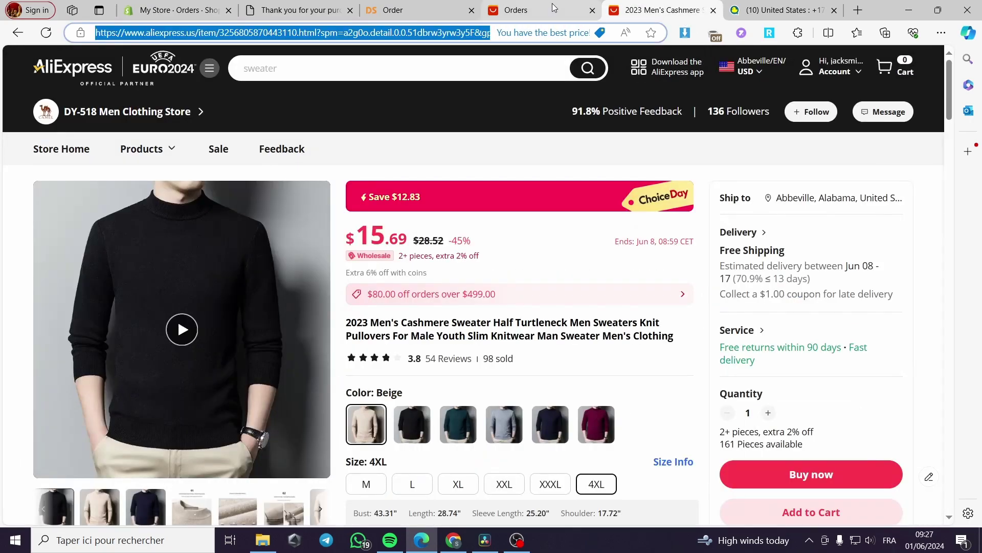
left_click(417, 5)
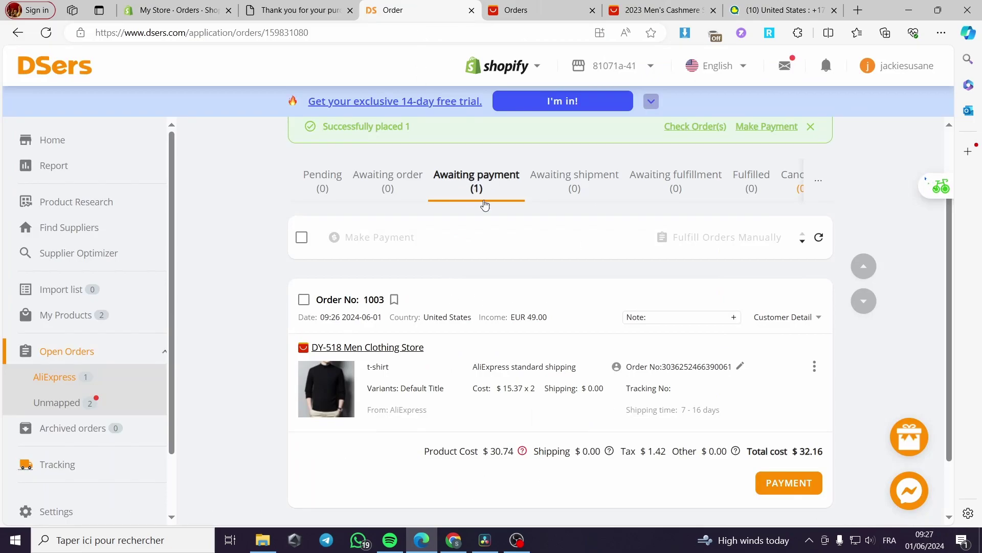
Show DSers' Awaiting shipment tab, still empty while order 1003 awaits payment
left_click(577, 179)
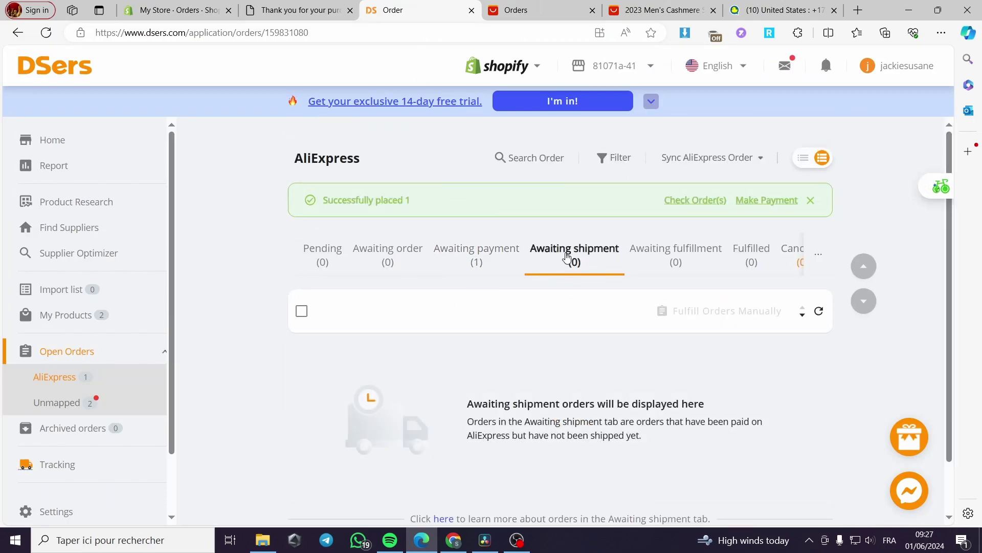